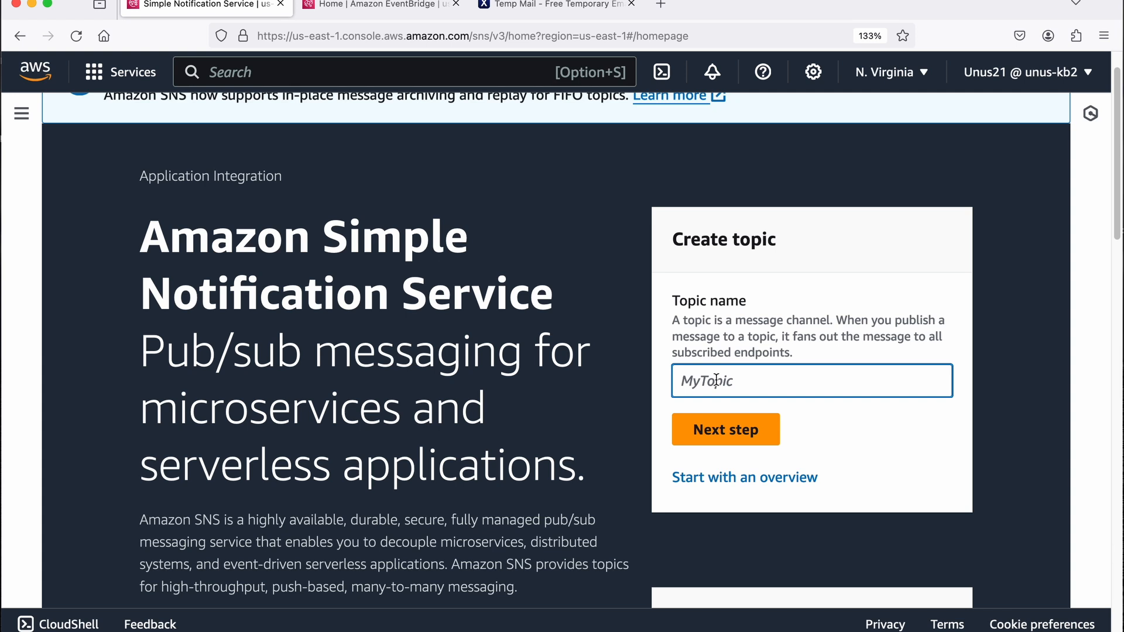
# - Create a Standard SNS topic named 2-min-notification, leaving the optional settings at their defaults
pyautogui.write('notificati')
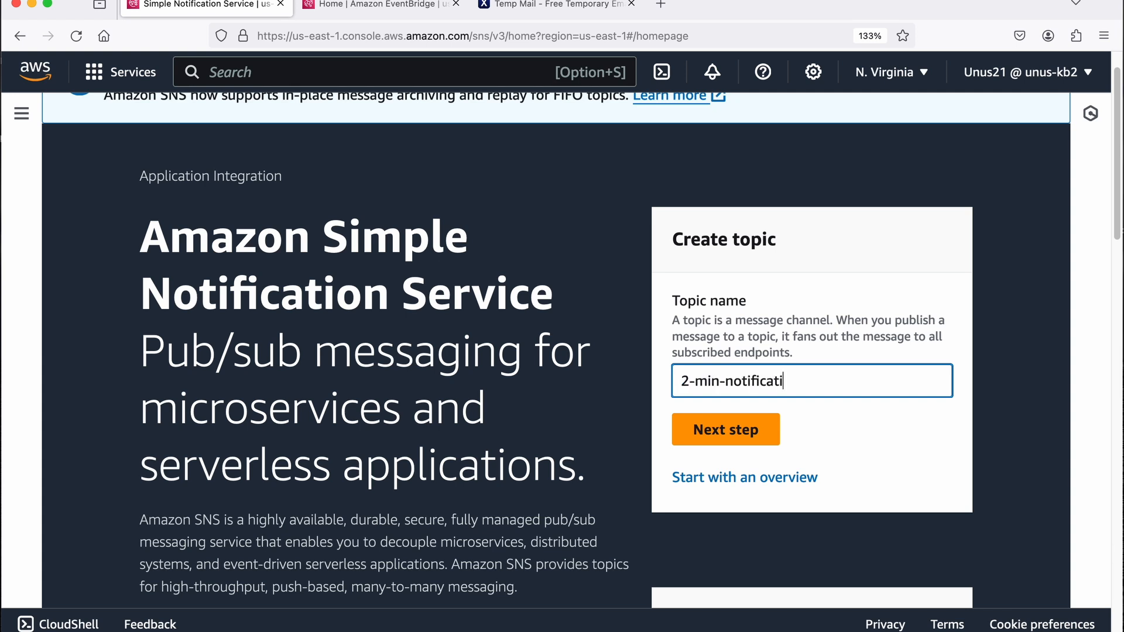
pyautogui.click(730, 447)
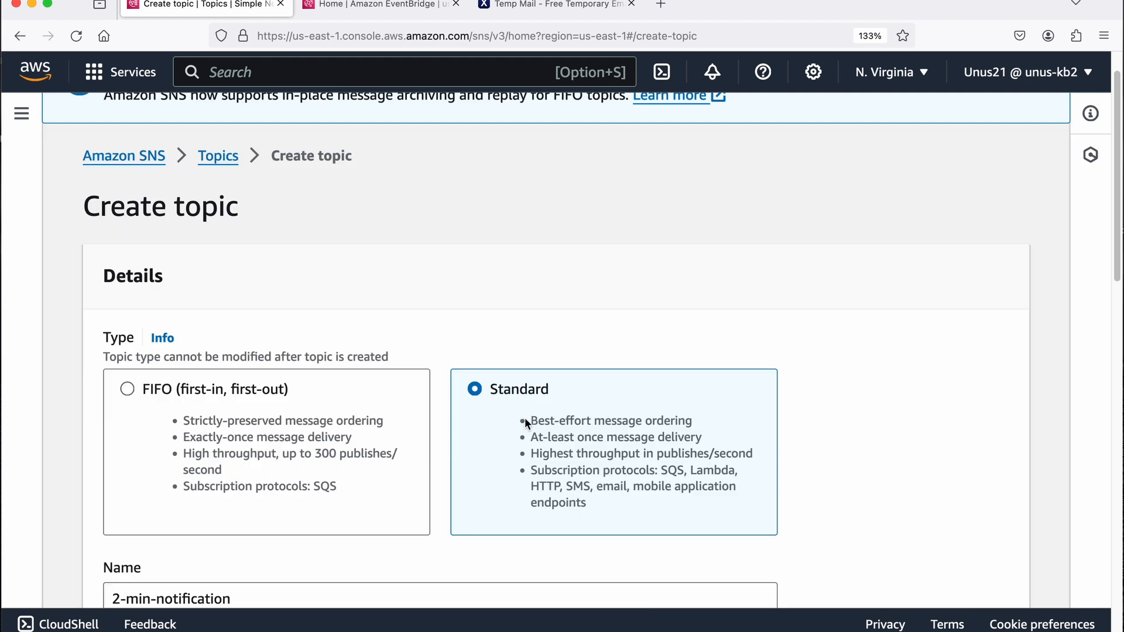
pyautogui.scroll(-5, 526, 419)
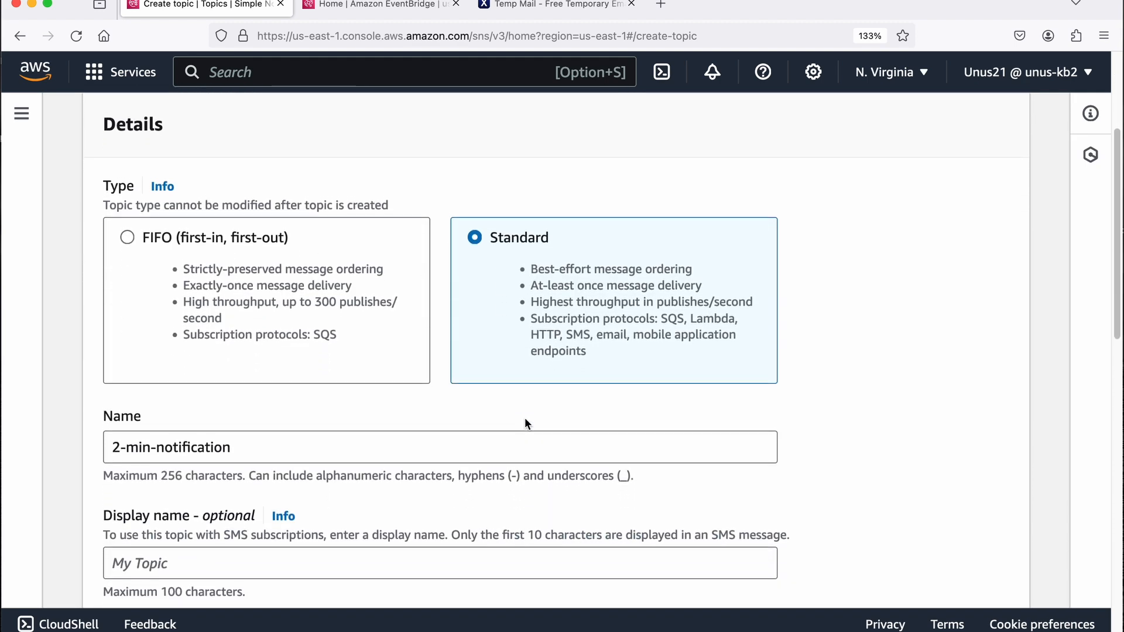
pyautogui.scroll(-2, 515, 410)
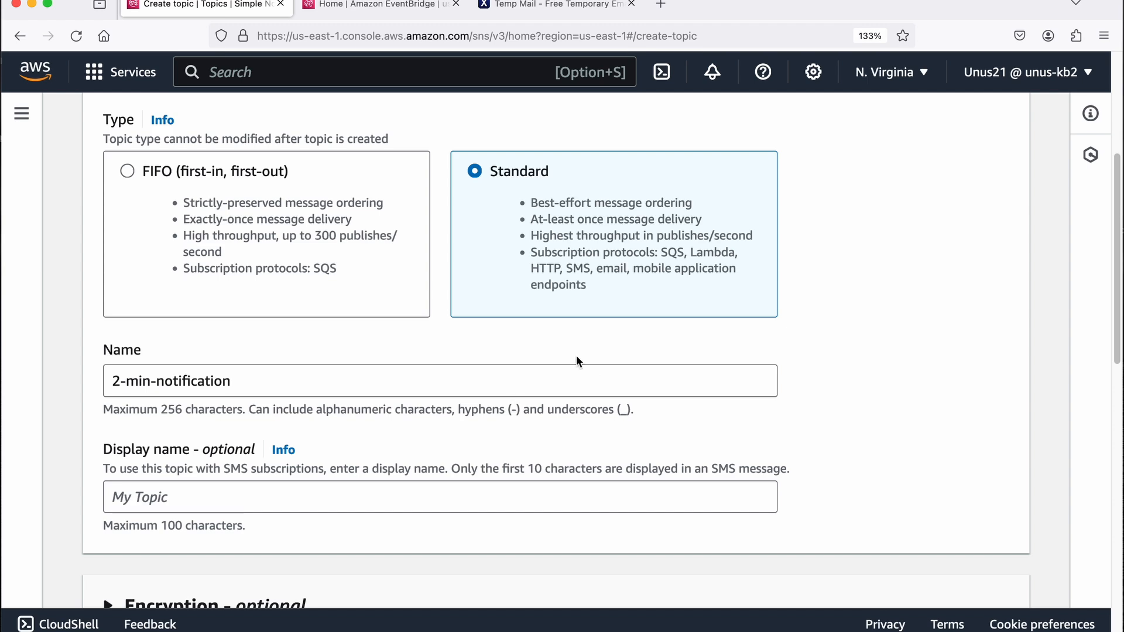
pyautogui.scroll(-7, 243, 320)
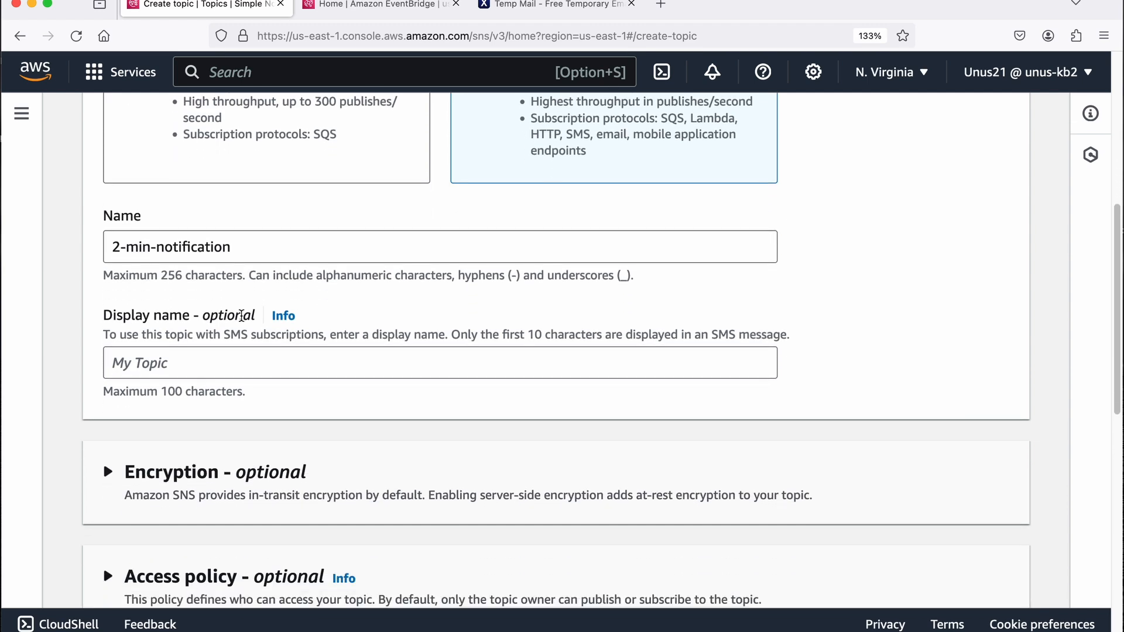
pyautogui.scroll(-6, 242, 316)
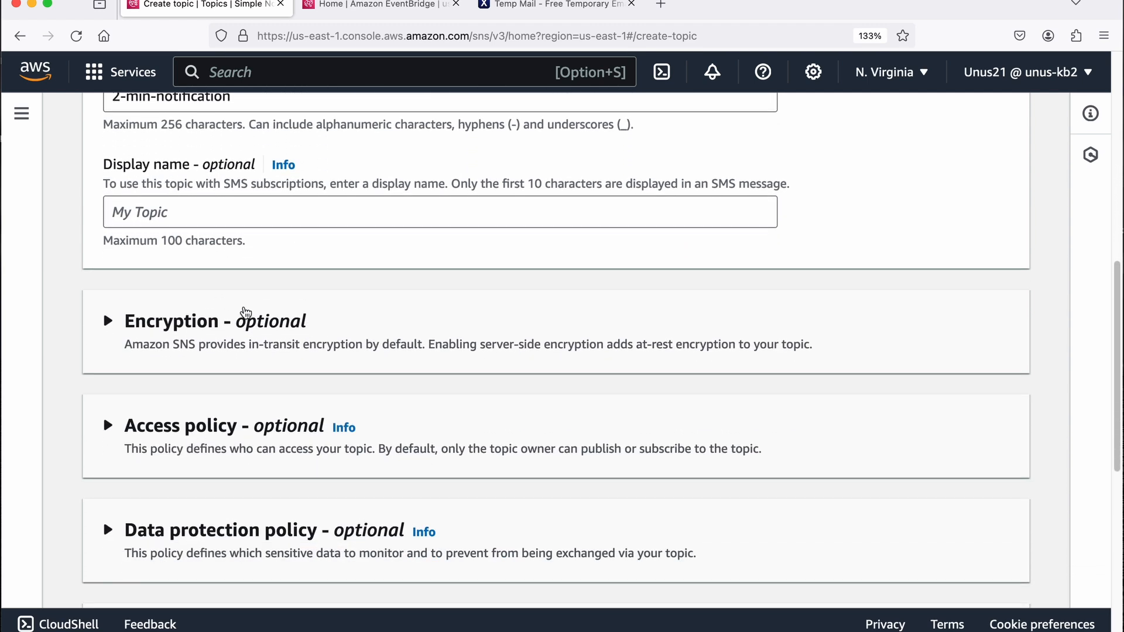
pyautogui.scroll(-5, 220, 280)
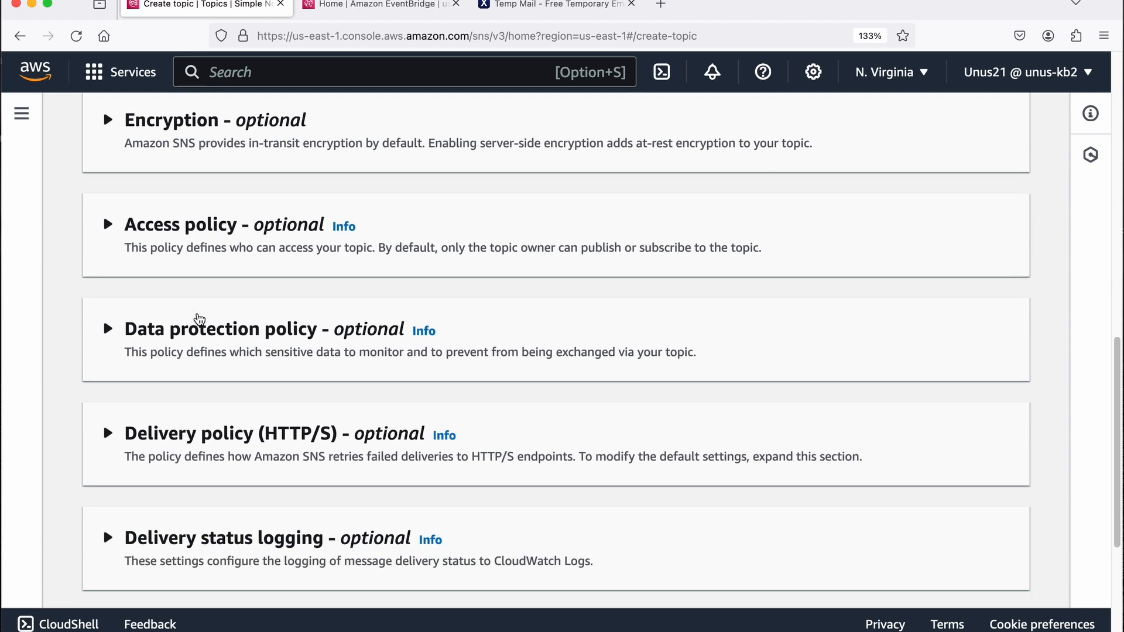
pyautogui.scroll(-8, 199, 319)
pyautogui.click(973, 587)
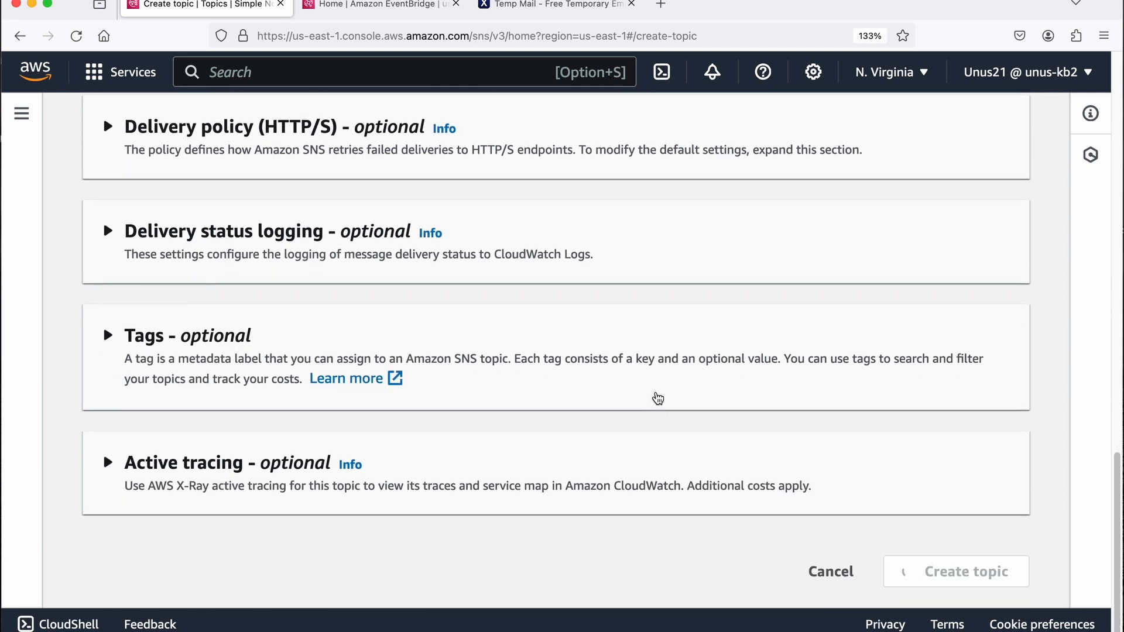
# - Start a new subscription for the 2-min-notification topic and set its protocol to Email
pyautogui.scroll(-2, 588, 314)
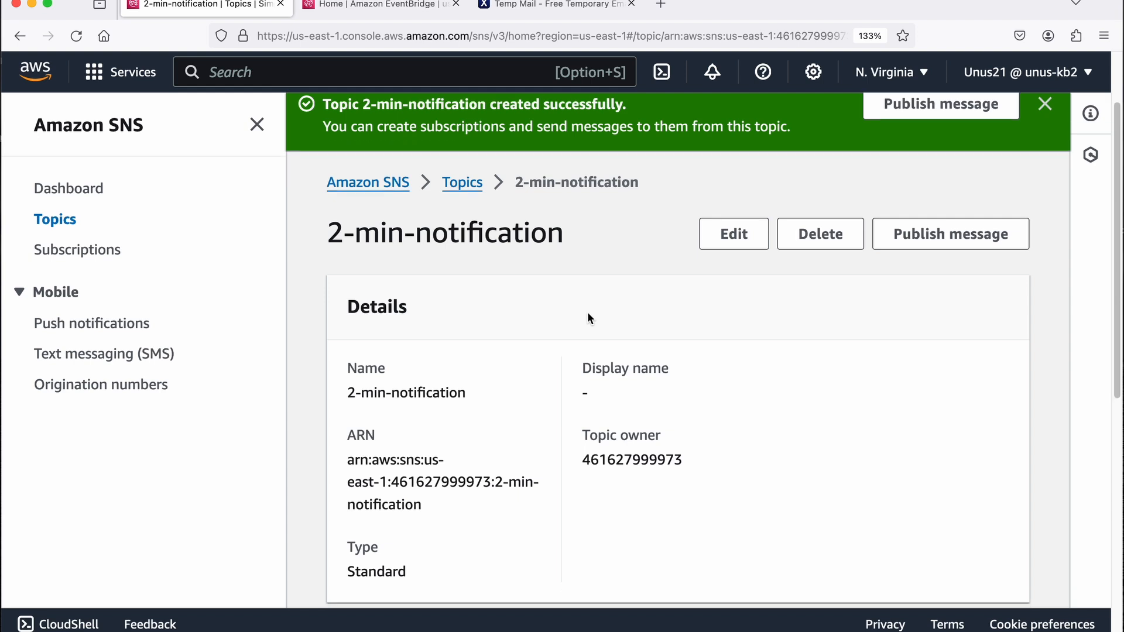
pyautogui.scroll(-9, 860, 324)
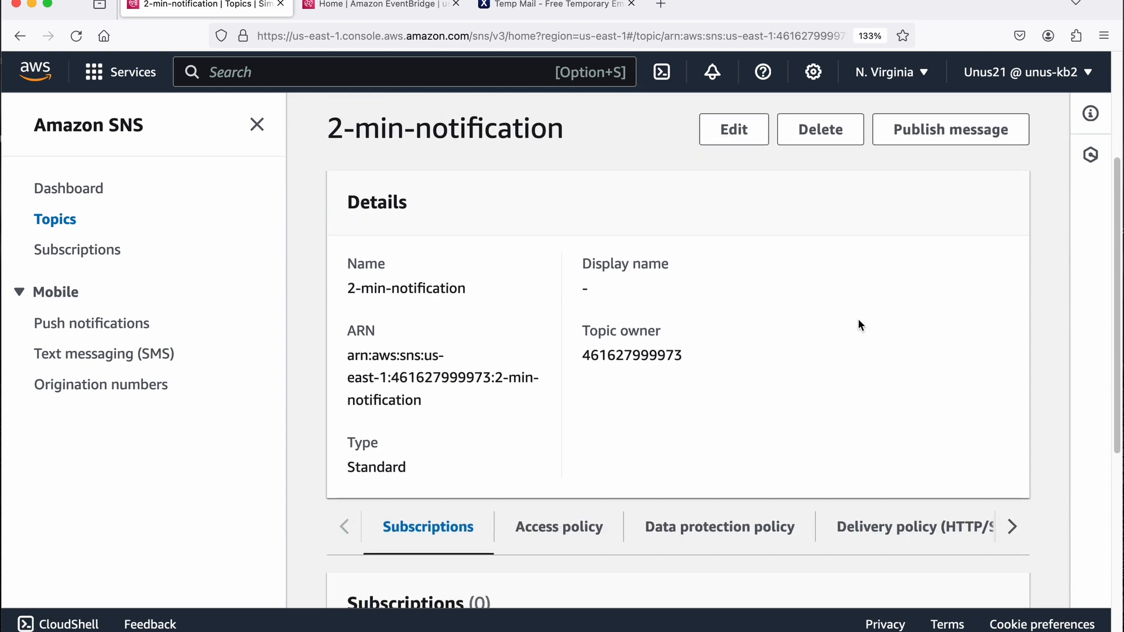
pyautogui.scroll(-6, 859, 318)
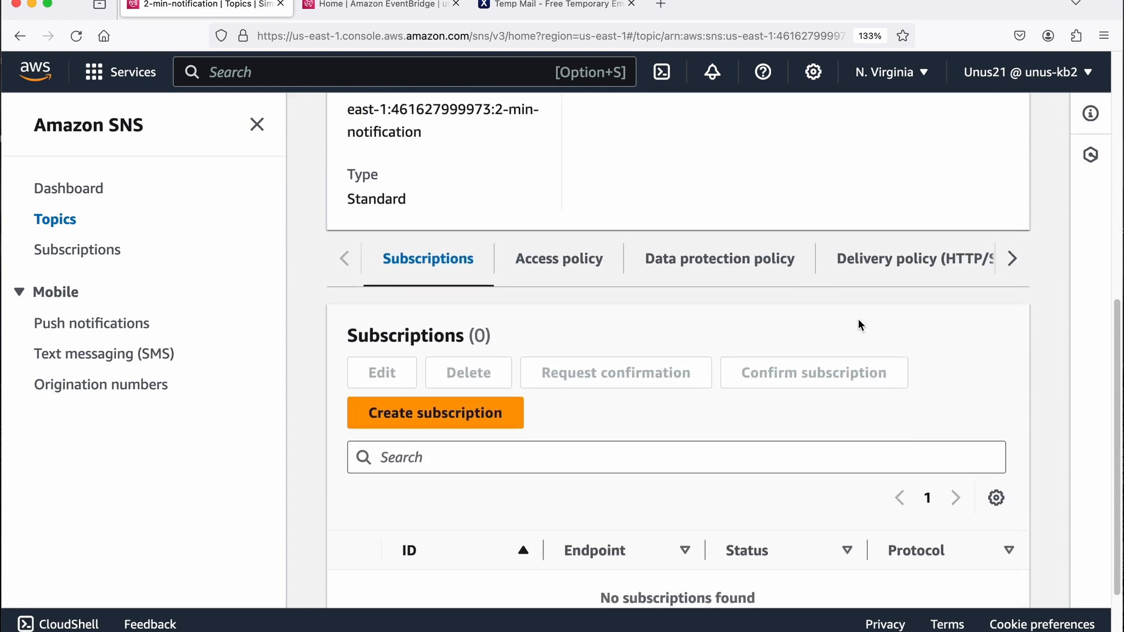
pyautogui.click(445, 313)
pyautogui.scroll(2, 719, 432)
pyautogui.scroll(4, 719, 433)
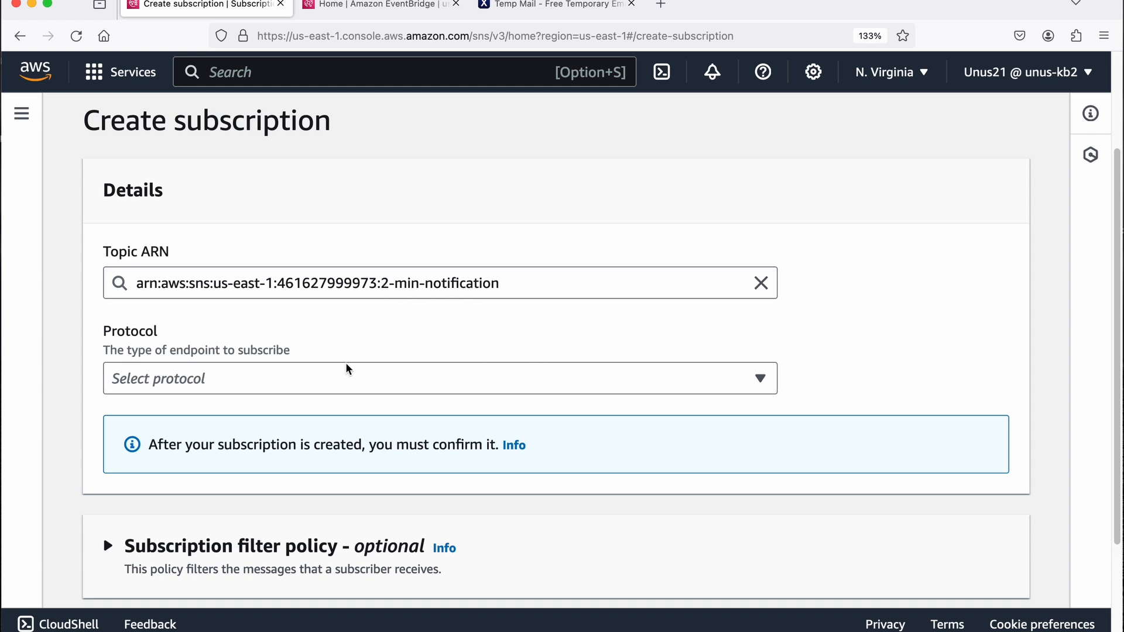
pyautogui.click(764, 382)
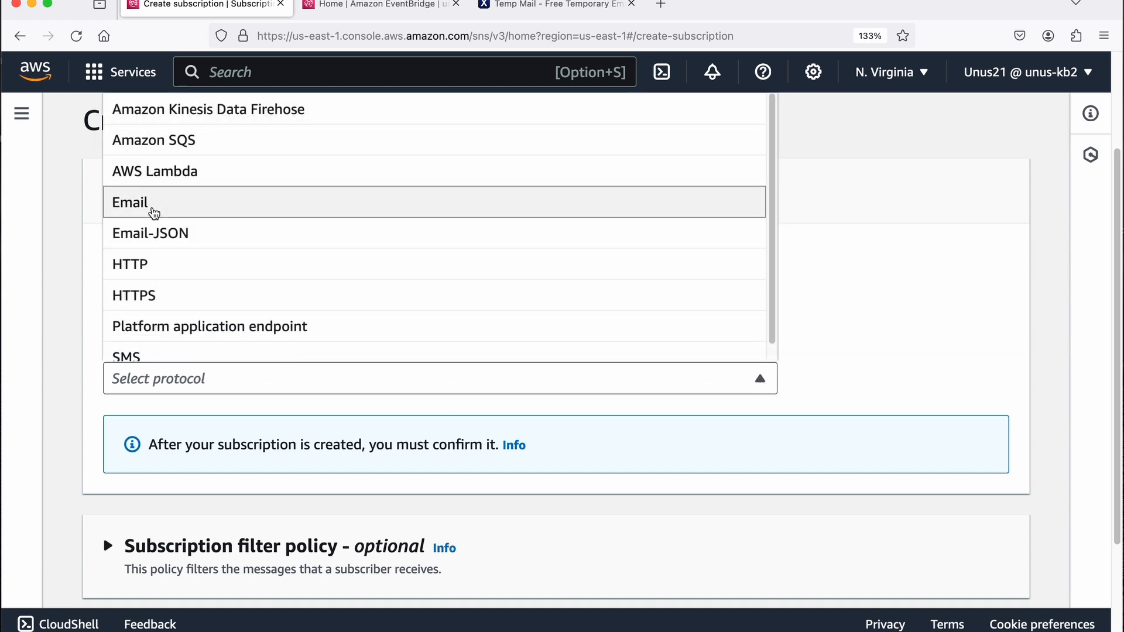
pyautogui.click(154, 212)
# - Create the subscription using the temporary email address copied from the Temp Mail page as its endpoint
pyautogui.scroll(-3, 597, 386)
pyautogui.click(123, 372)
pyautogui.click(542, 6)
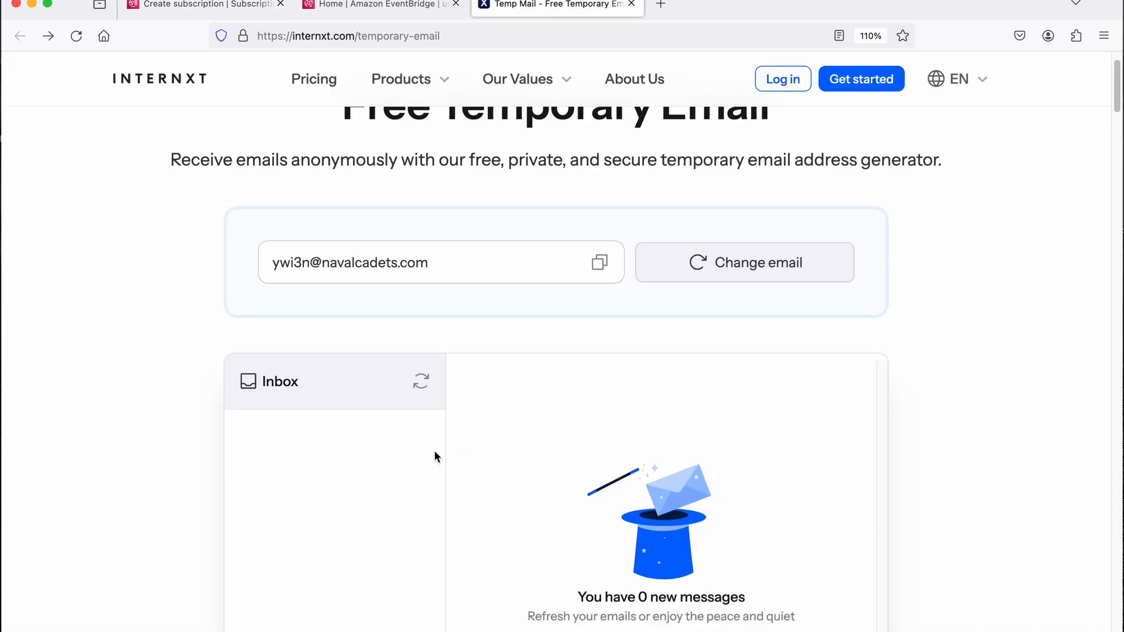
pyautogui.click(600, 262)
pyautogui.click(199, 5)
pyautogui.press('super+v')
pyautogui.scroll(-5, 321, 349)
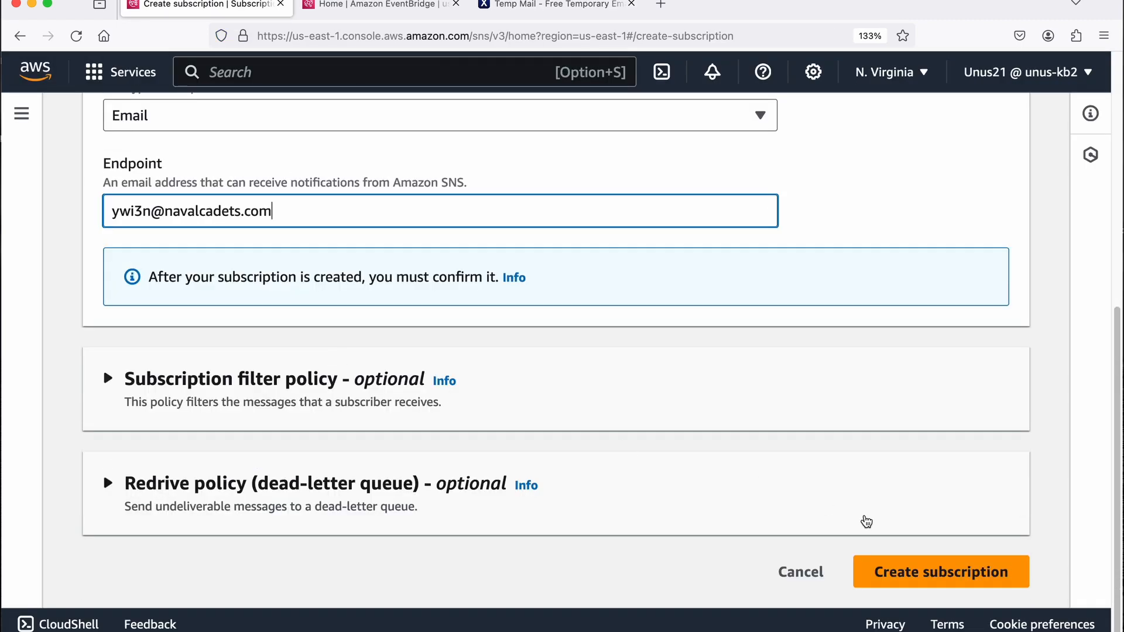
pyautogui.click(928, 573)
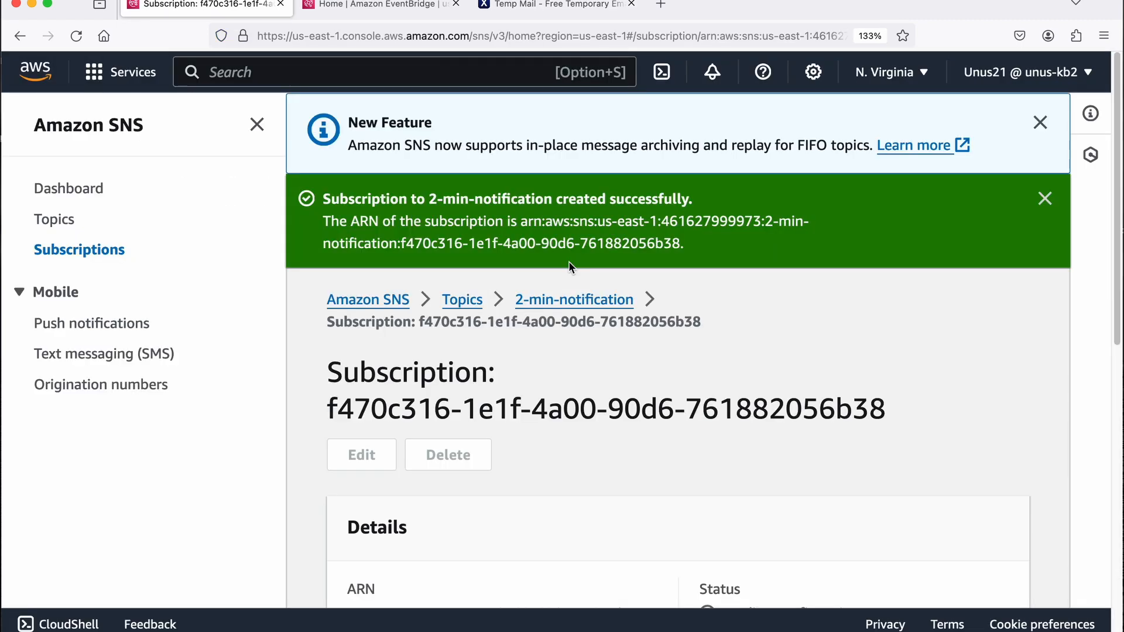
# - Confirm the subscription through the AWS Subscription Confirmation message in the refreshed Temp Mail inbox, and close the confirmation page
pyautogui.click(550, 7)
pyautogui.click(421, 382)
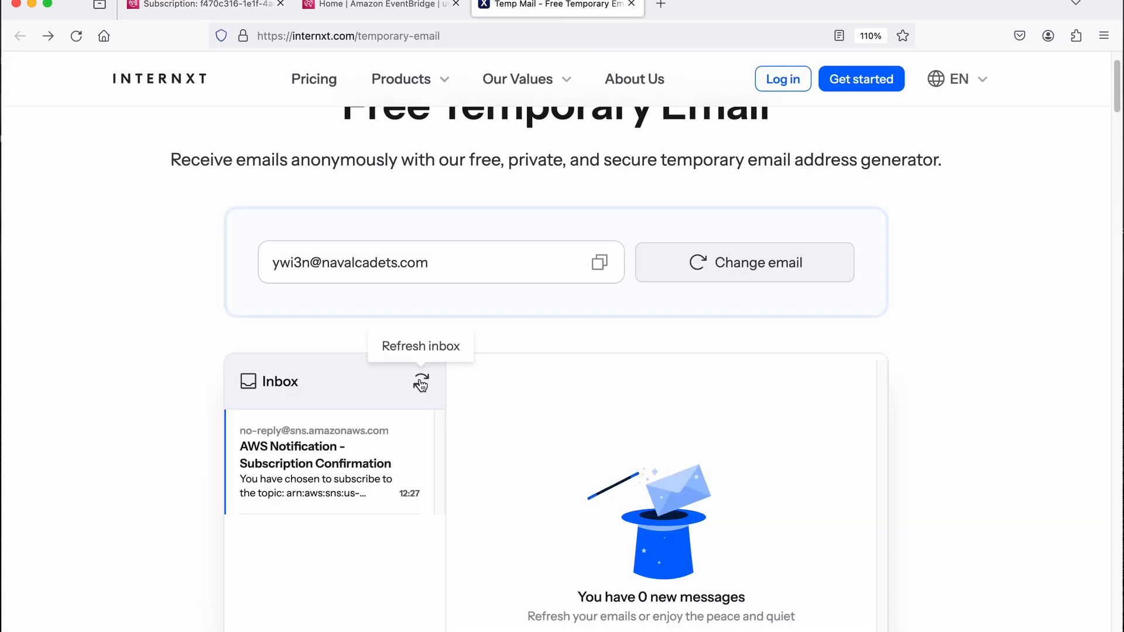
pyautogui.click(294, 474)
pyautogui.scroll(-3, 578, 479)
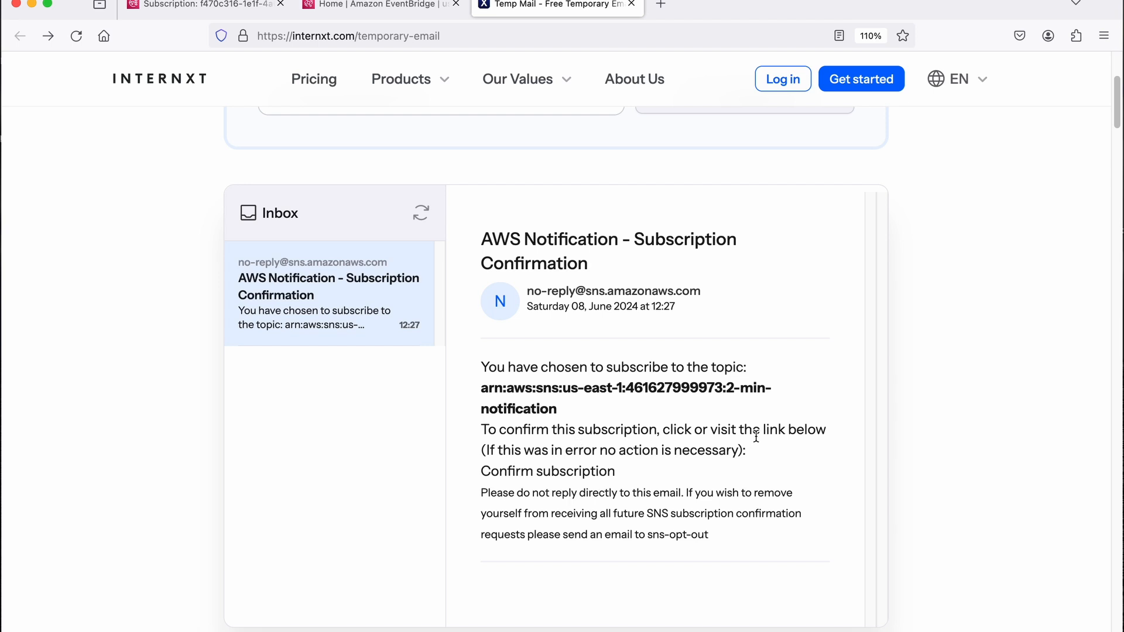
pyautogui.click(560, 471)
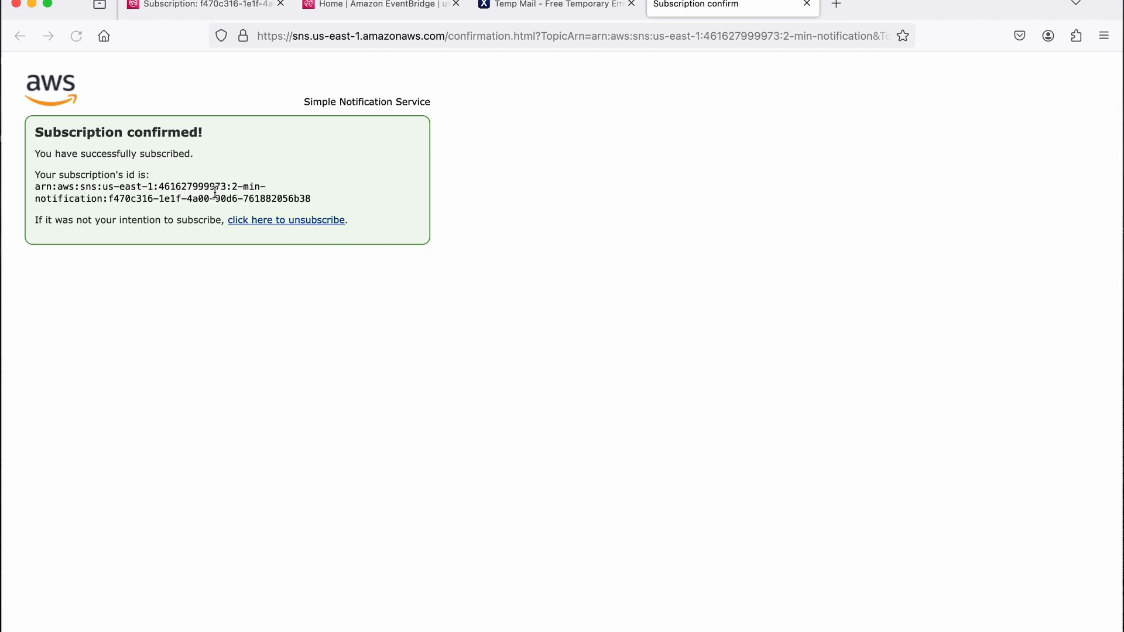
pyautogui.click(806, 5)
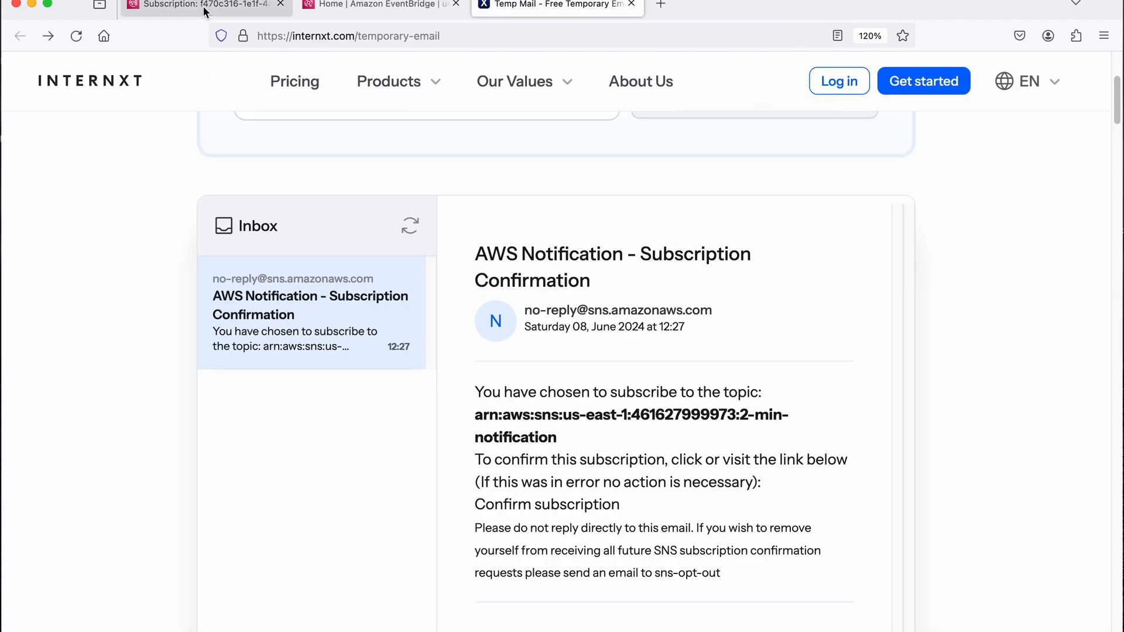
# - Return to the SNS console, open the 2-min-notification topic and review its details and subscriptions
pyautogui.click(203, 6)
pyautogui.click(463, 299)
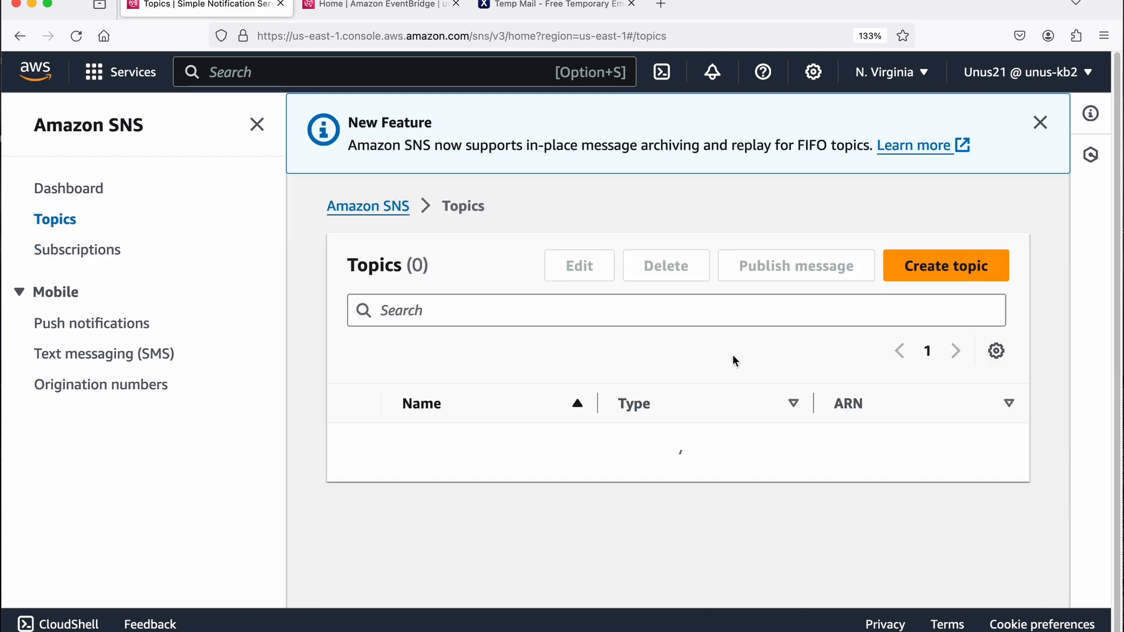
pyautogui.click(477, 444)
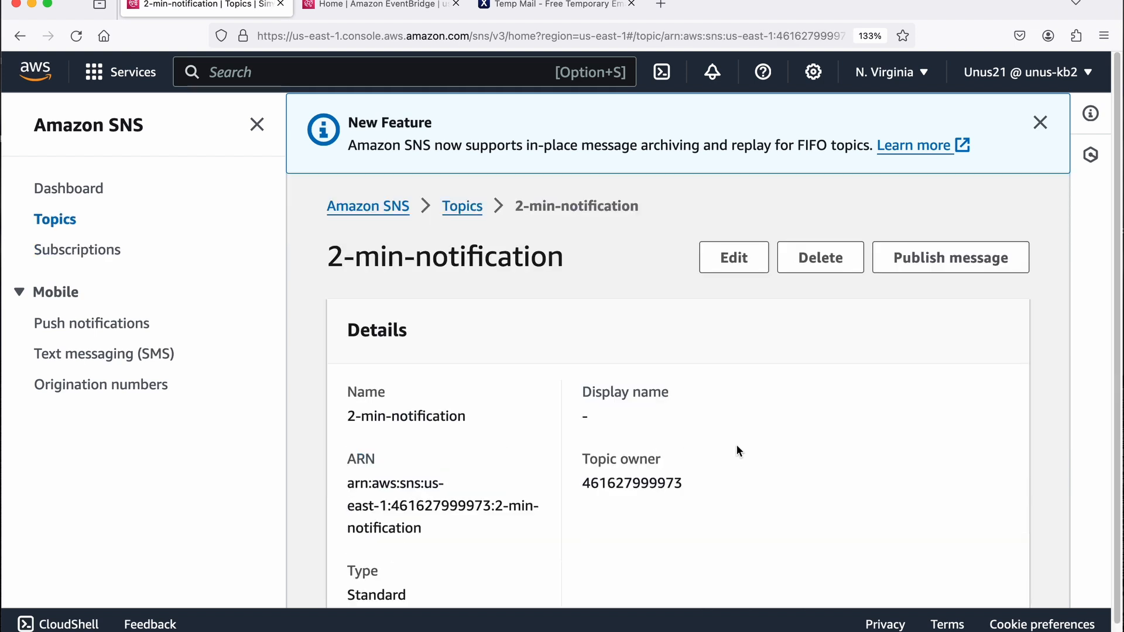
pyautogui.scroll(-2, 849, 375)
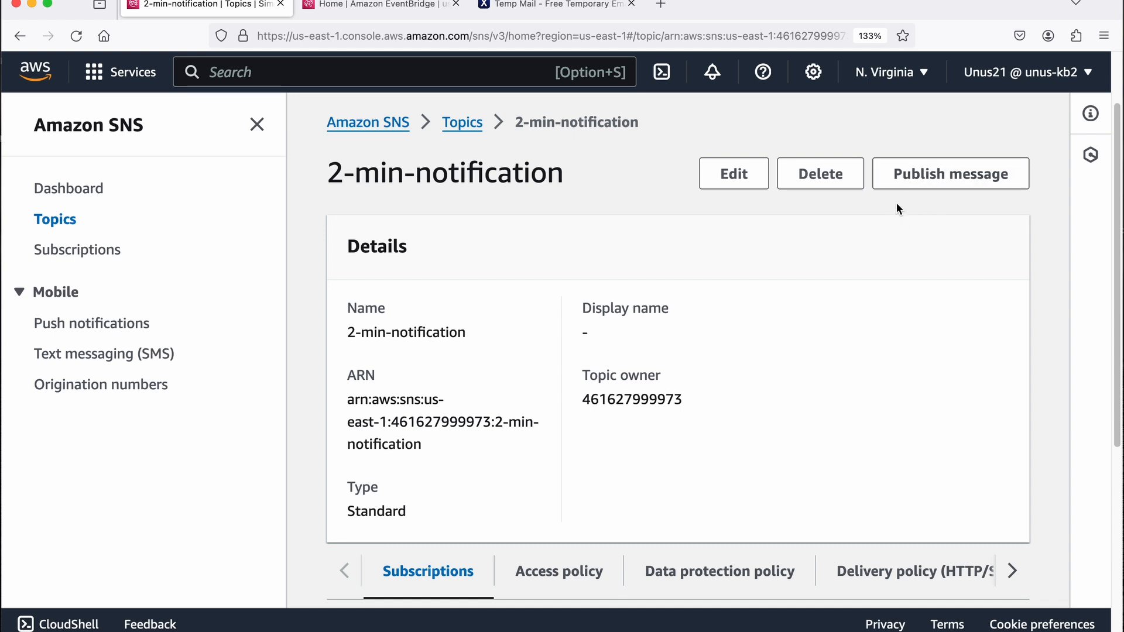
pyautogui.scroll(-3, 899, 231)
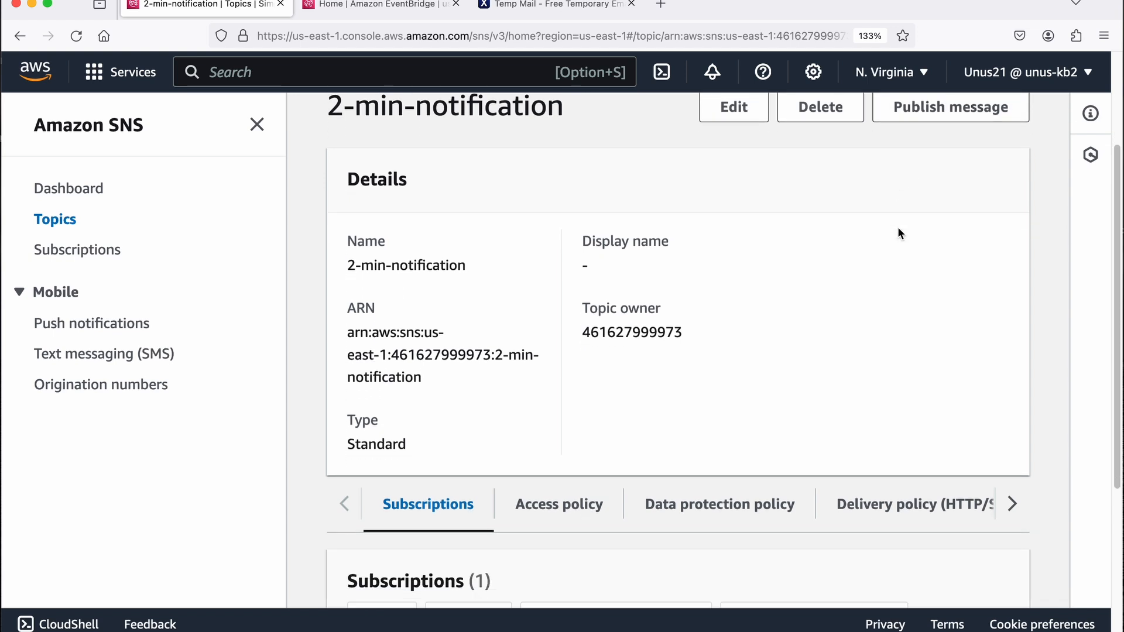
pyautogui.scroll(-3, 899, 231)
pyautogui.scroll(6, 898, 233)
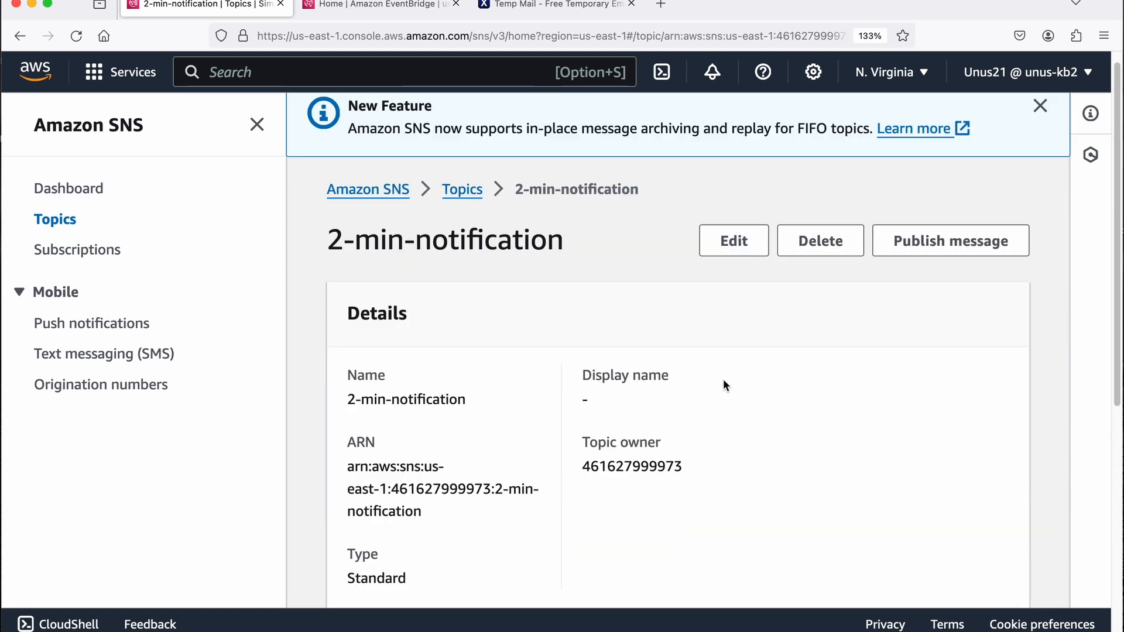
# - Switch to Amazon EventBridge and start creating a new schedule in the Scheduler
pyautogui.click(391, 5)
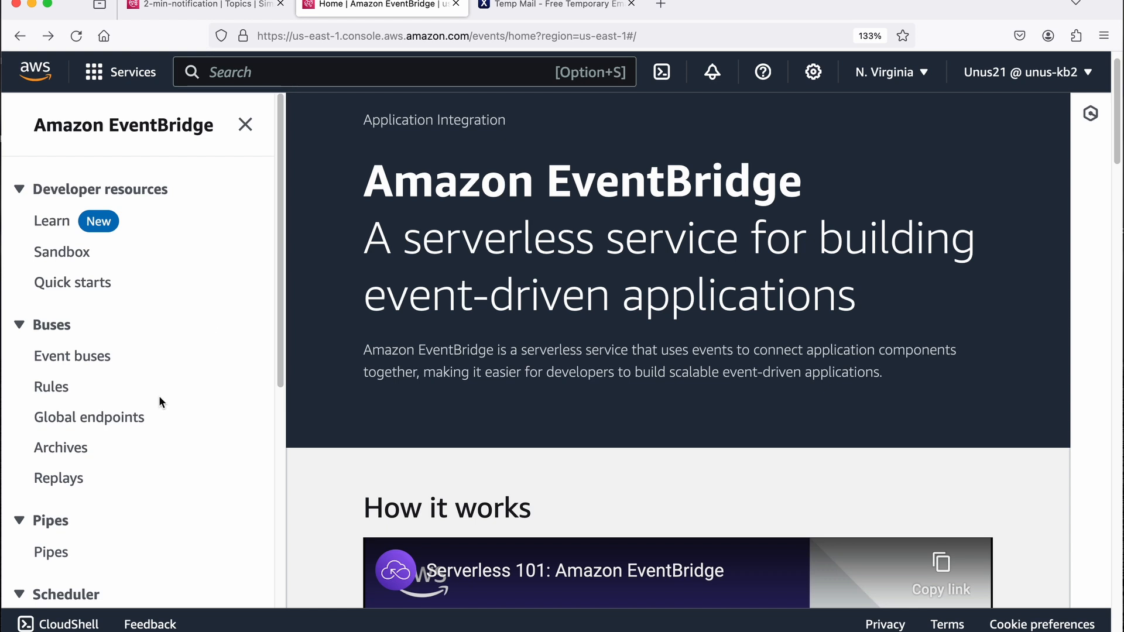
pyautogui.scroll(-4, 153, 387)
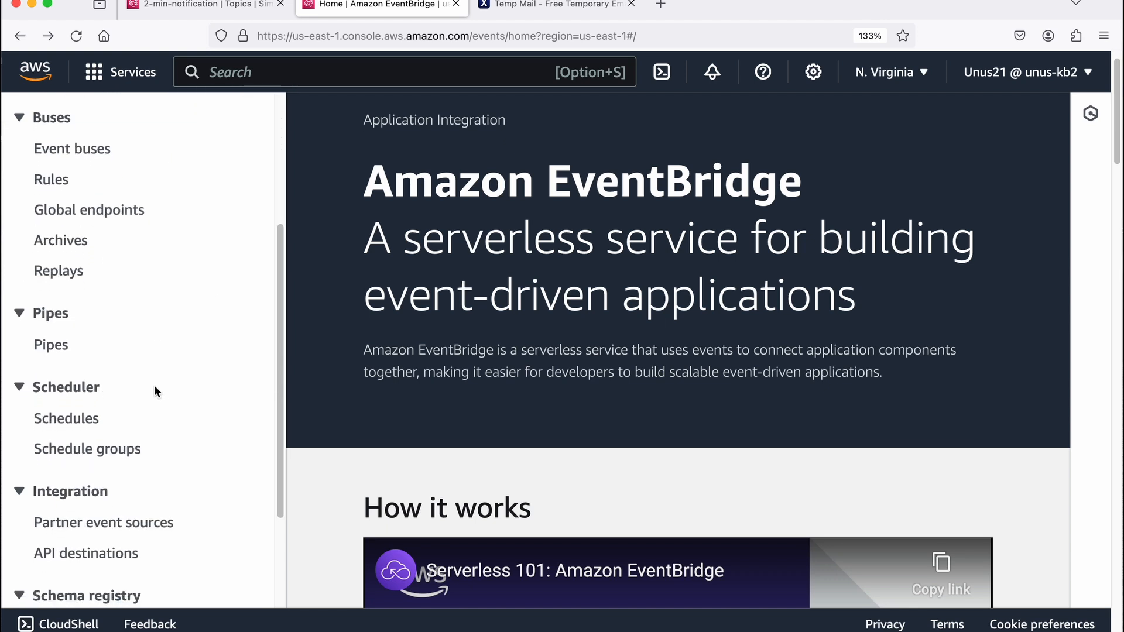
pyautogui.click(77, 428)
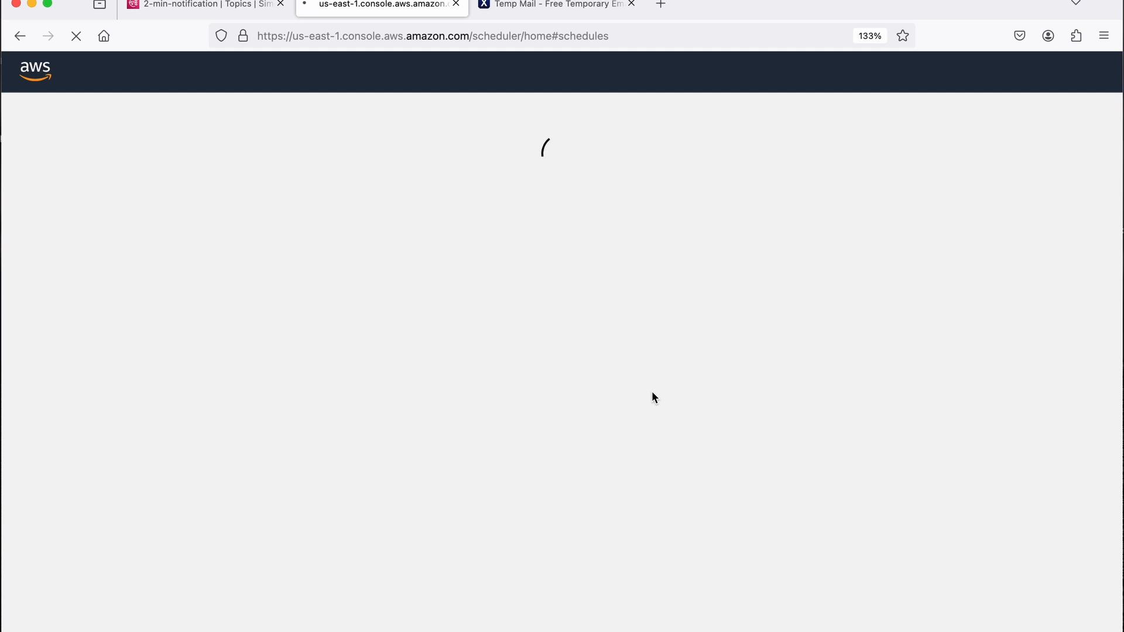
pyautogui.scroll(-3, 635, 389)
pyautogui.scroll(-6, 634, 388)
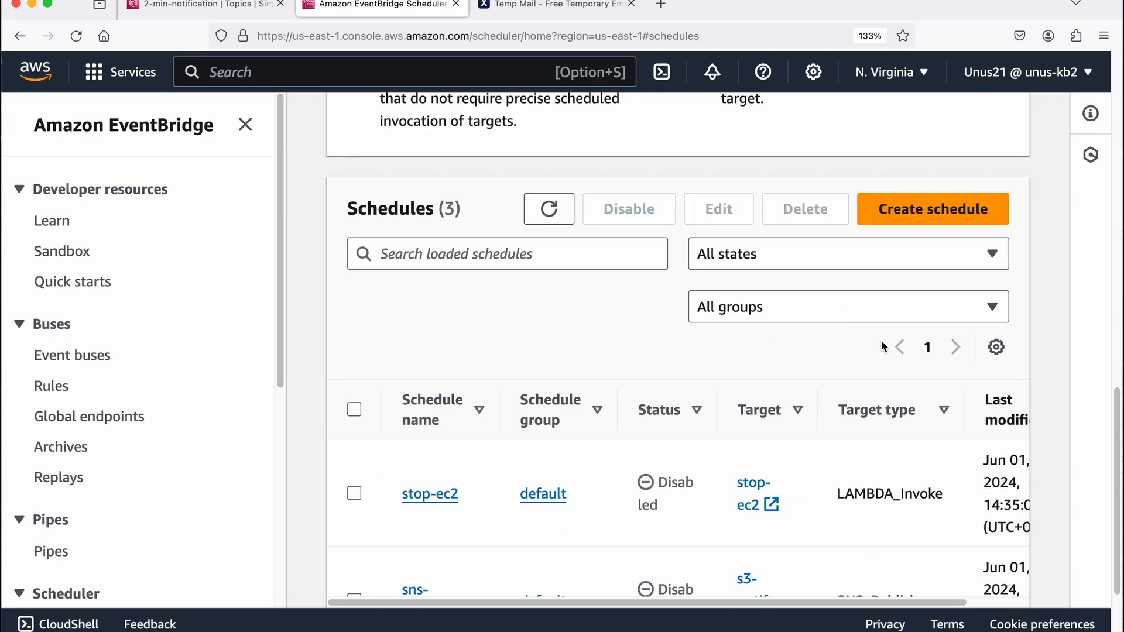
pyautogui.click(929, 221)
# - Name the schedule 2-min-event, leaving the description empty and the schedule group at default
pyautogui.click(422, 342)
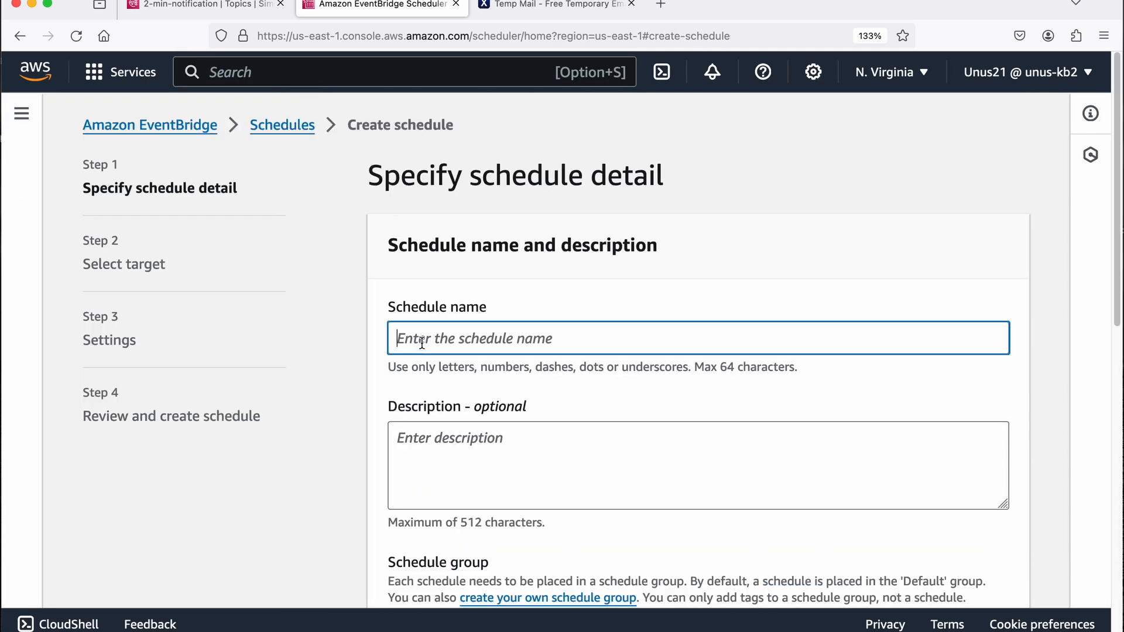
pyautogui.write('2min-')
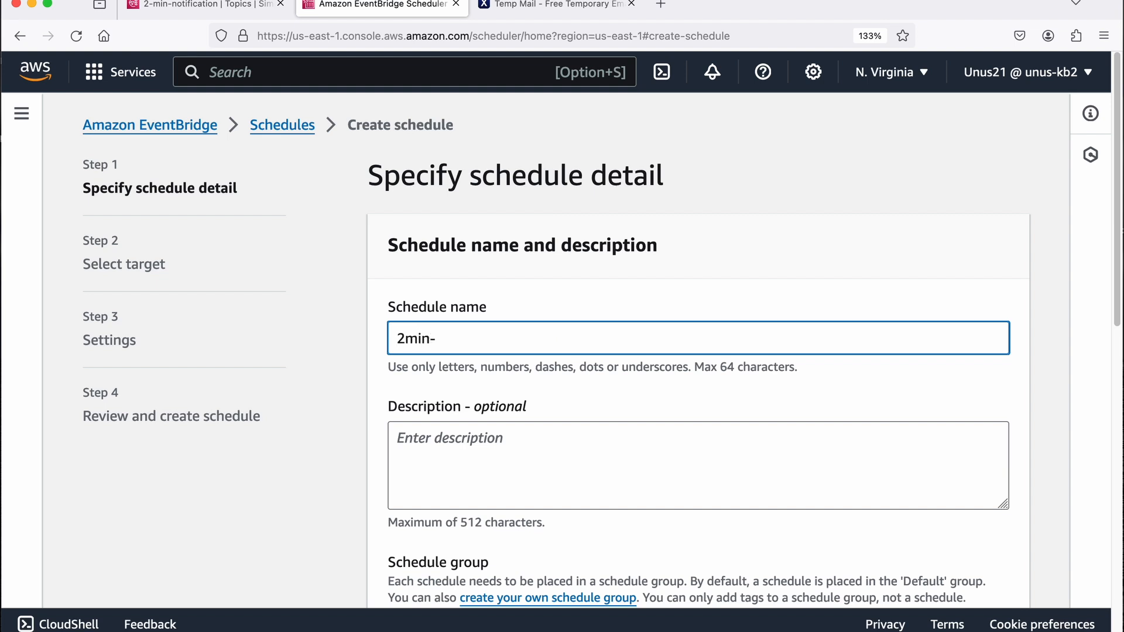
pyautogui.write('ebvent')
pyautogui.press('BackSpace')
pyautogui.scroll(-1, 547, 355)
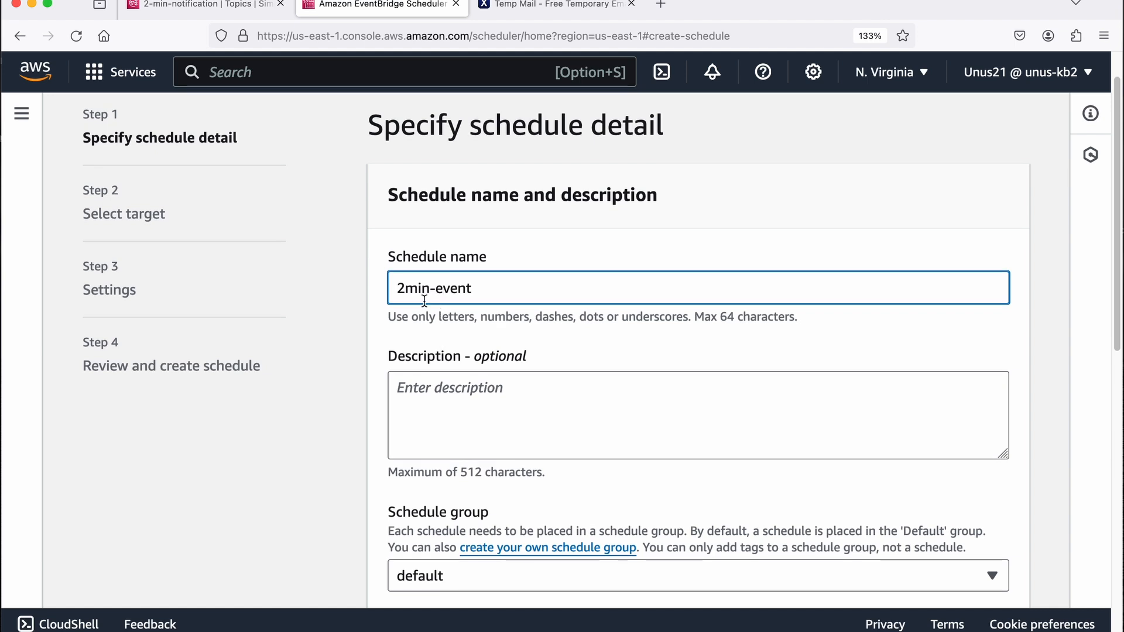
pyautogui.click(403, 301)
pyautogui.write('-')
pyautogui.scroll(-1, 449, 353)
pyautogui.click(449, 354)
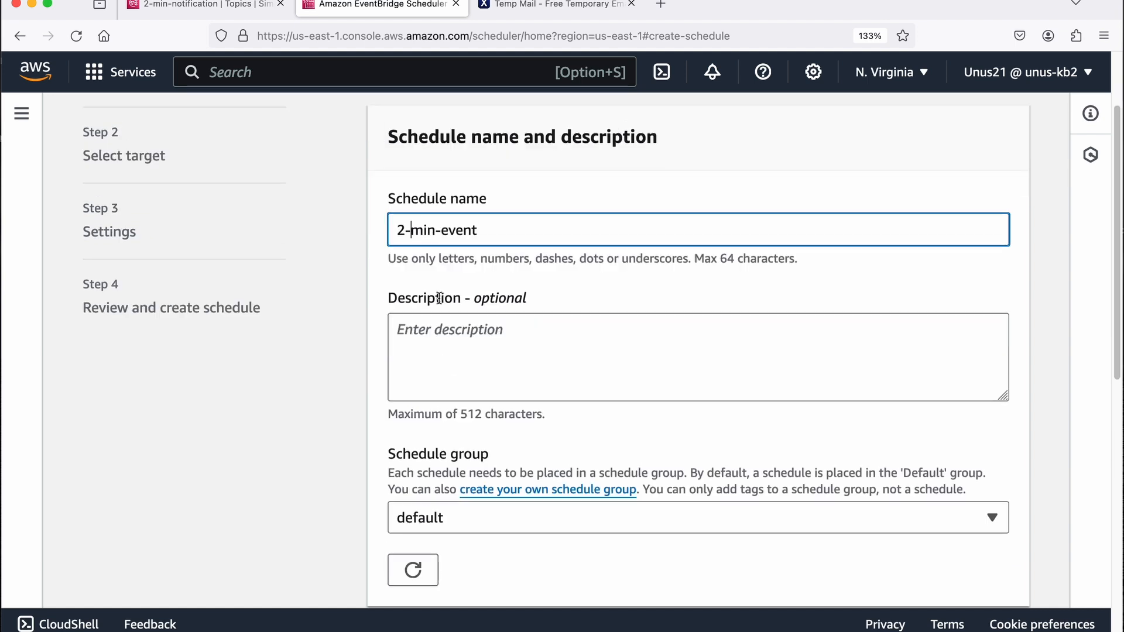
pyautogui.scroll(-2, 450, 354)
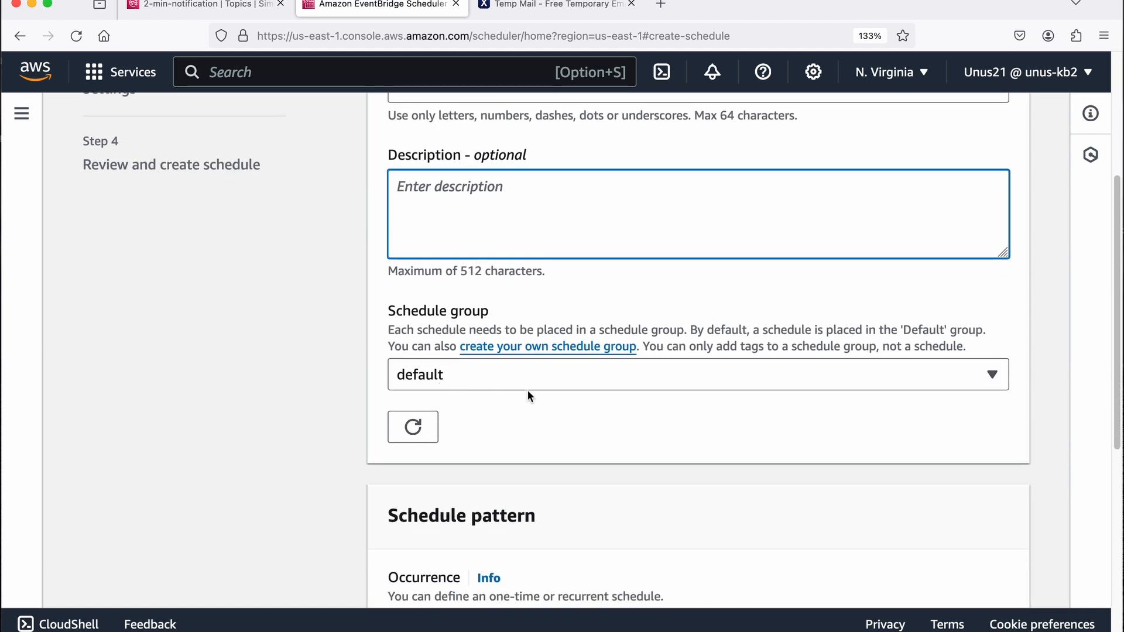
pyautogui.scroll(-5, 543, 393)
pyautogui.scroll(-3, 544, 390)
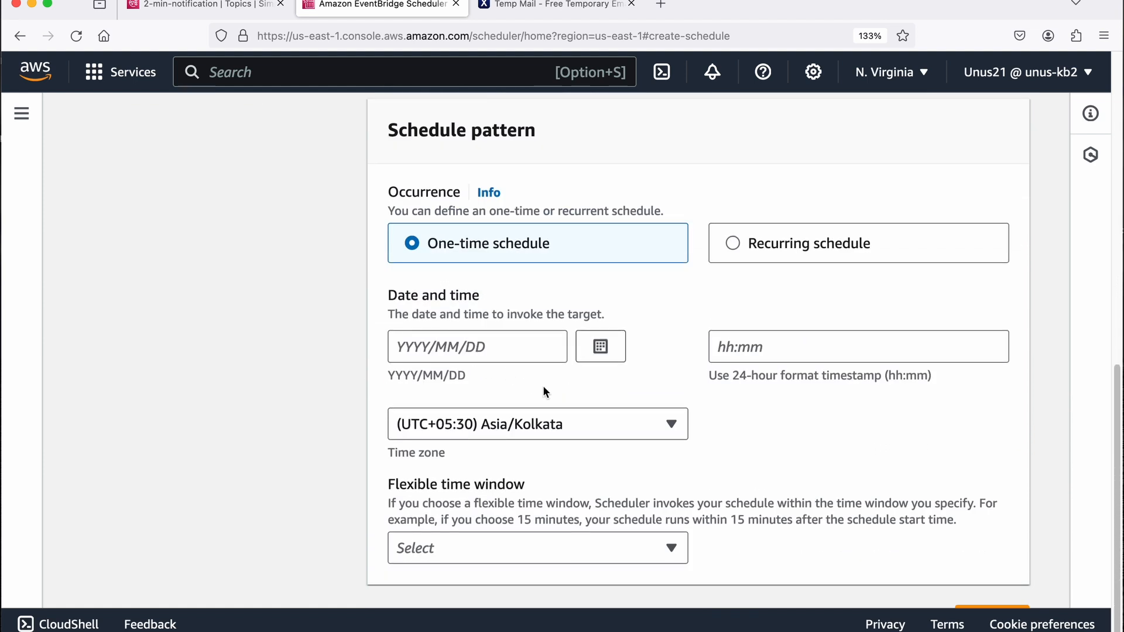
# - Make the schedule recurring, keeping the Asia/Kolkata time zone, and look over the cron-based schedule options
pyautogui.click(784, 251)
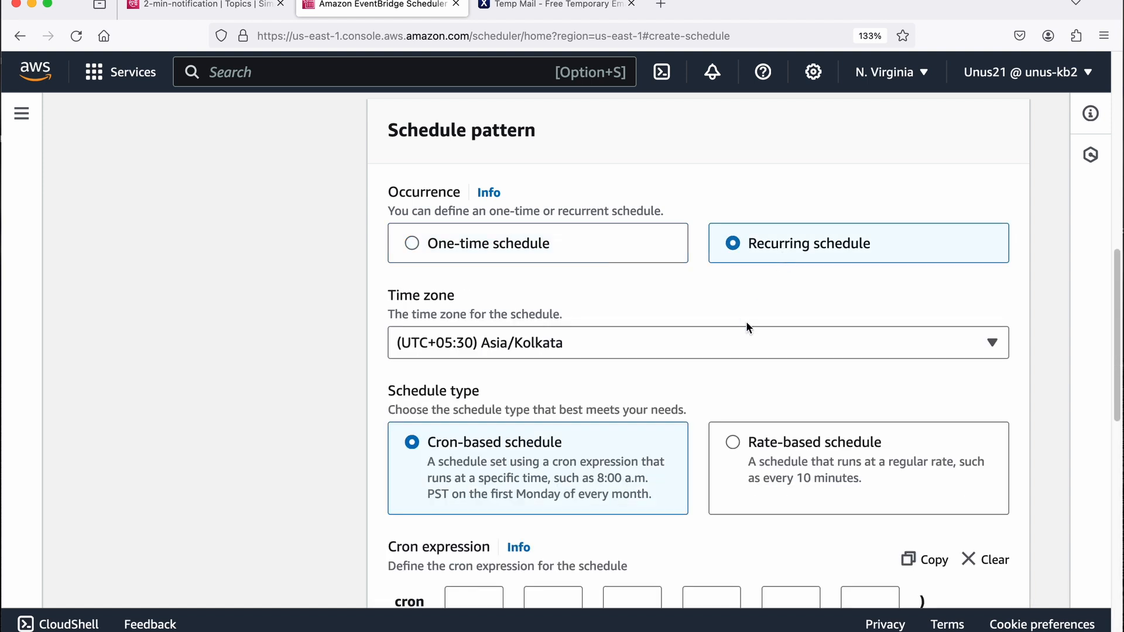
pyautogui.scroll(-2, 745, 311)
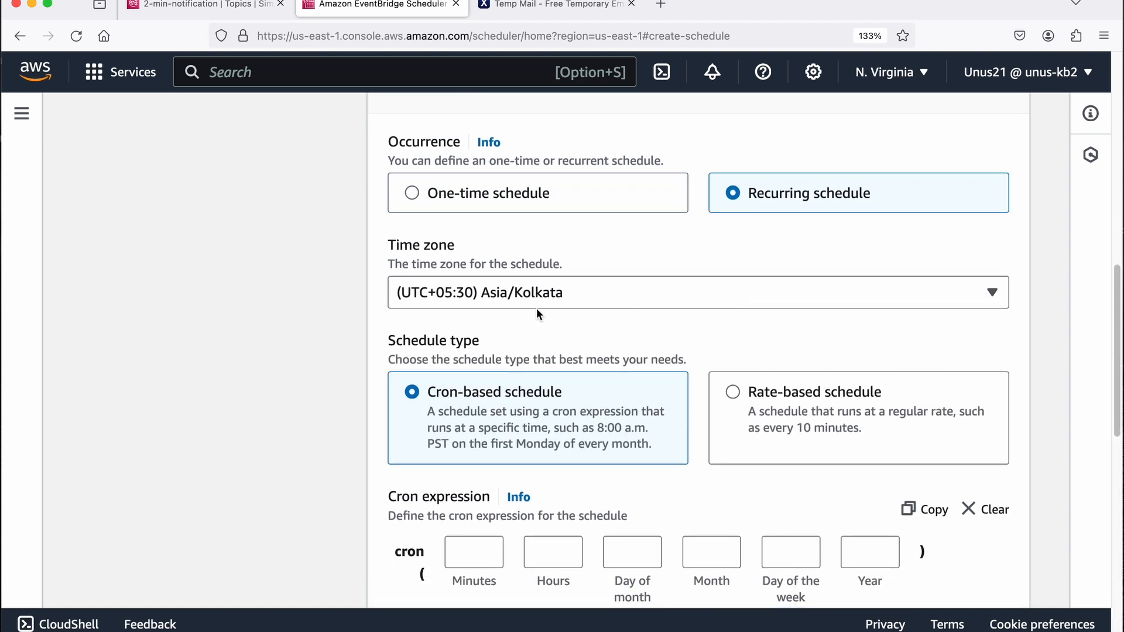
pyautogui.scroll(-4, 544, 314)
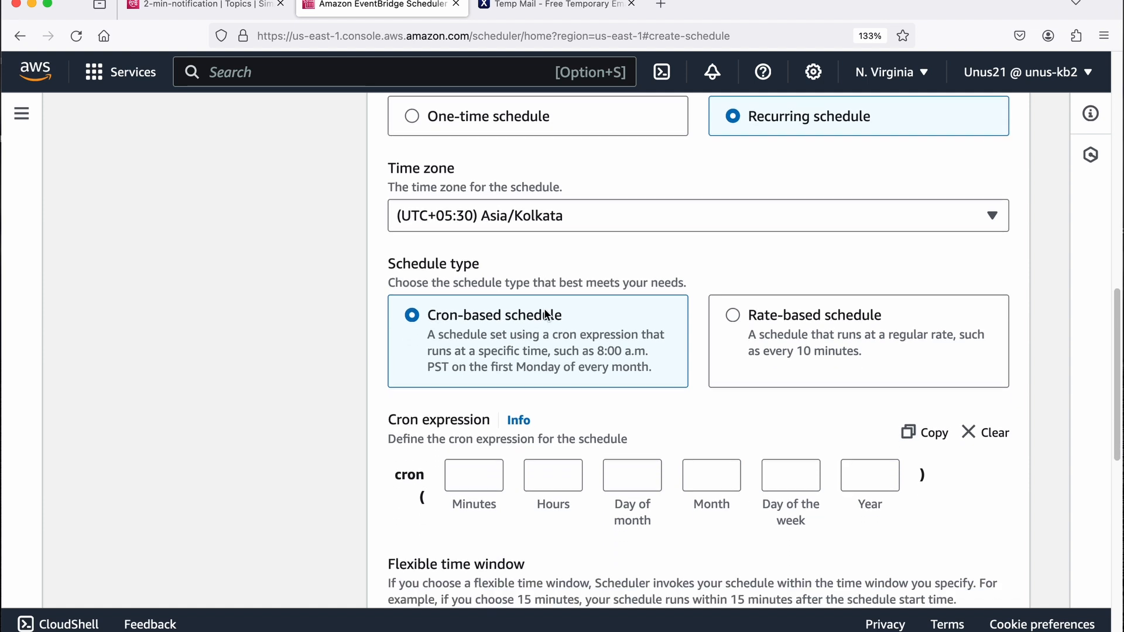
pyautogui.scroll(-3, 484, 459)
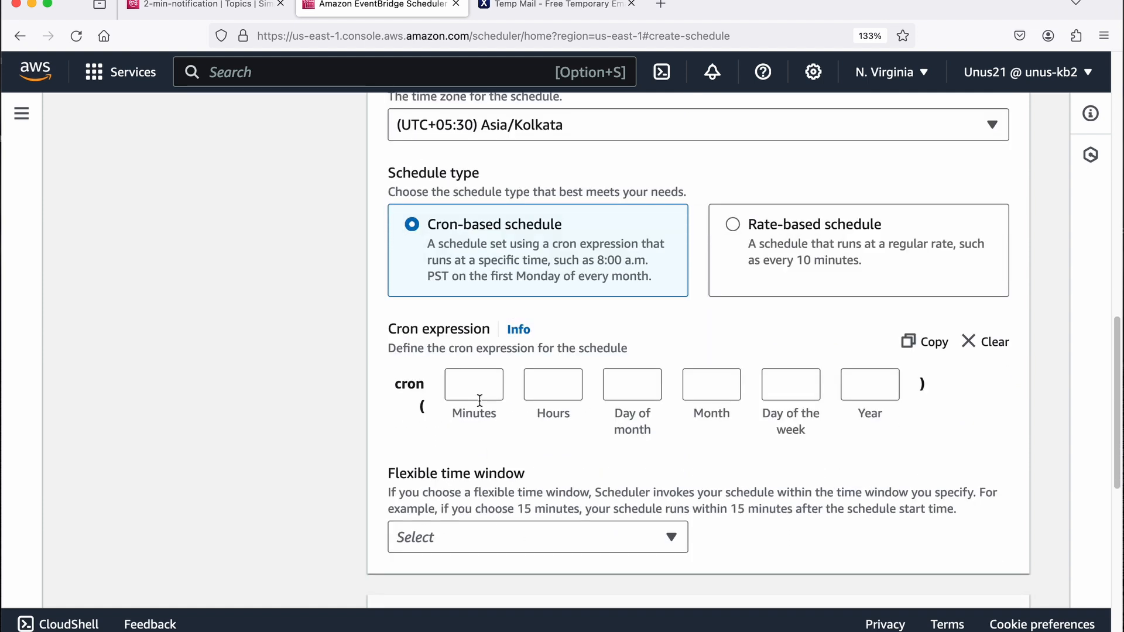
pyautogui.click(476, 393)
pyautogui.click(545, 386)
pyautogui.write('*')
pyautogui.click(648, 389)
# - Choose a rate-based schedule type and set the rate expression to 1 minutes
pyautogui.scroll(2, 753, 355)
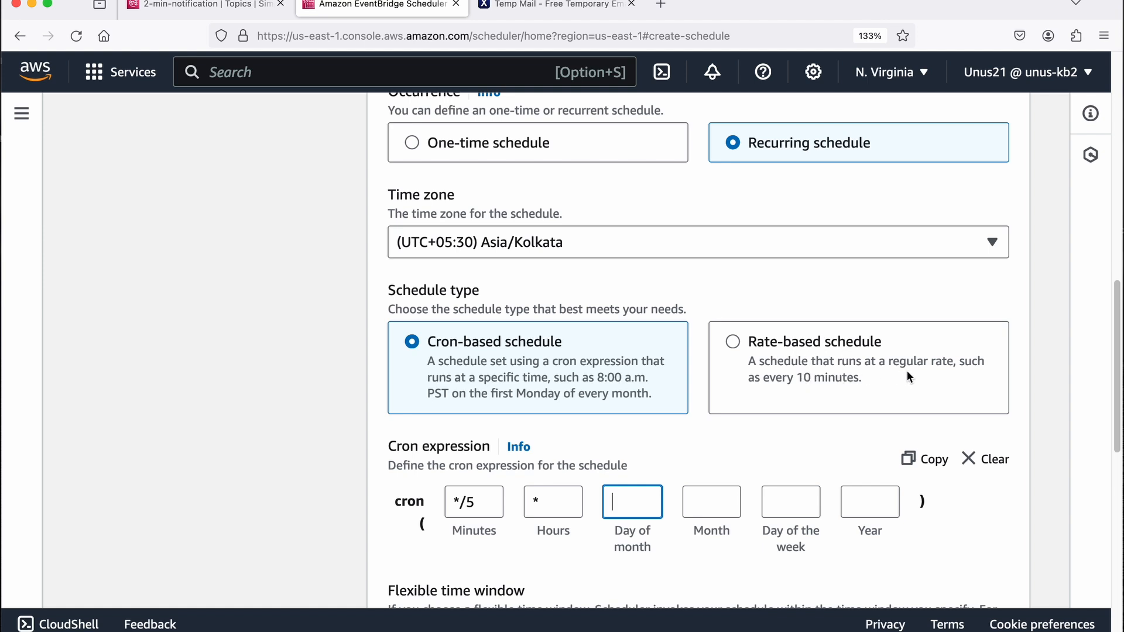
pyautogui.click(789, 343)
pyautogui.scroll(-2, 789, 343)
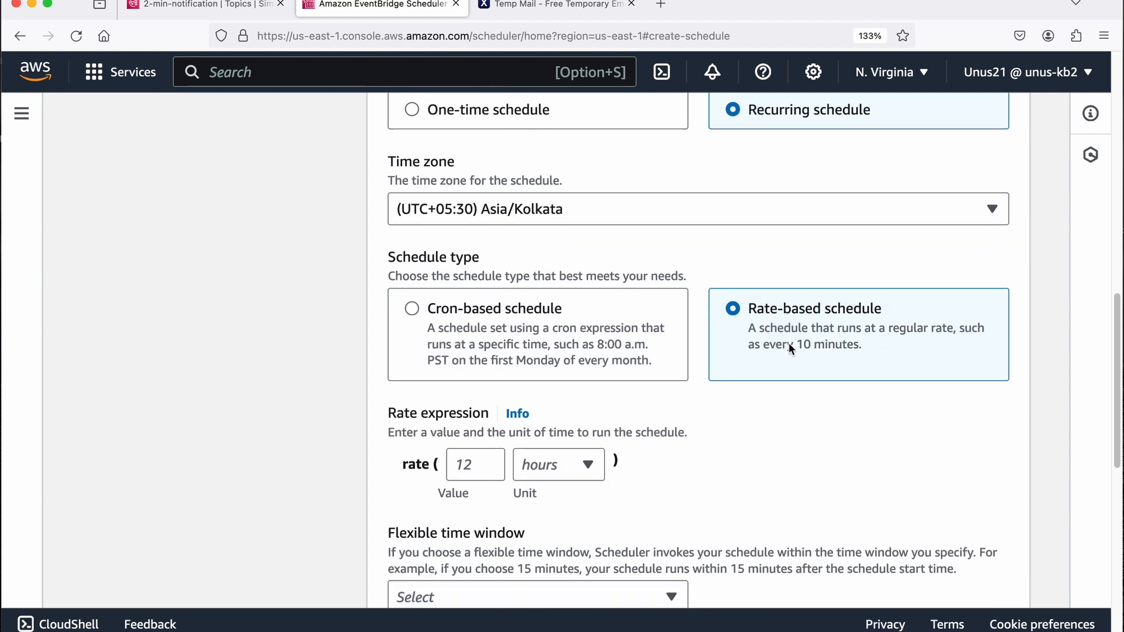
pyautogui.click(469, 389)
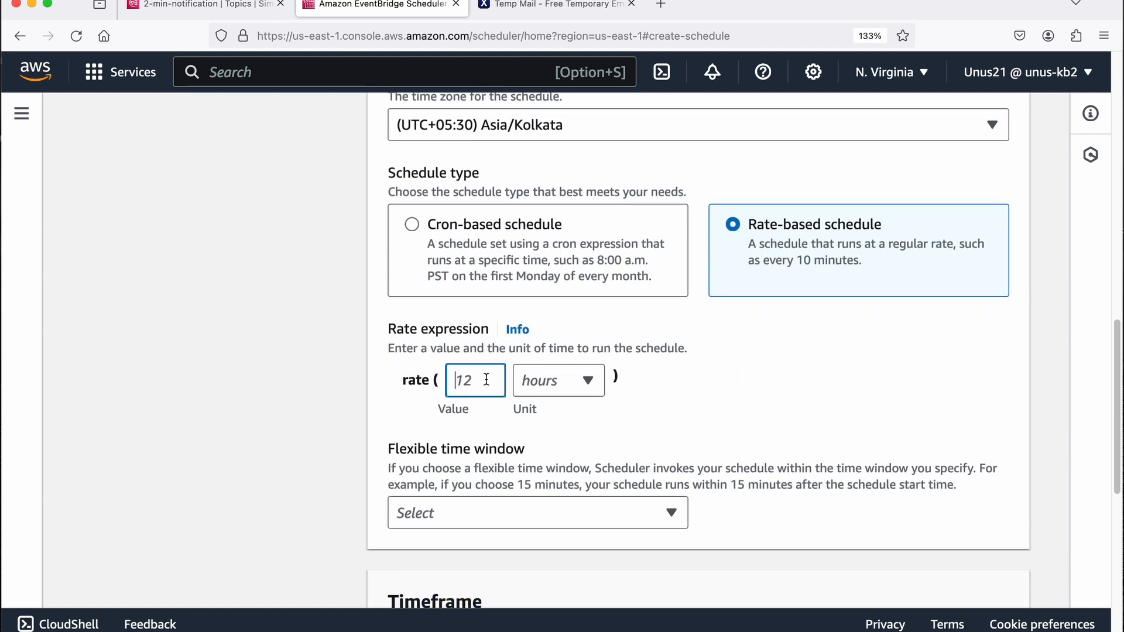
pyautogui.write('1')
pyautogui.click(588, 381)
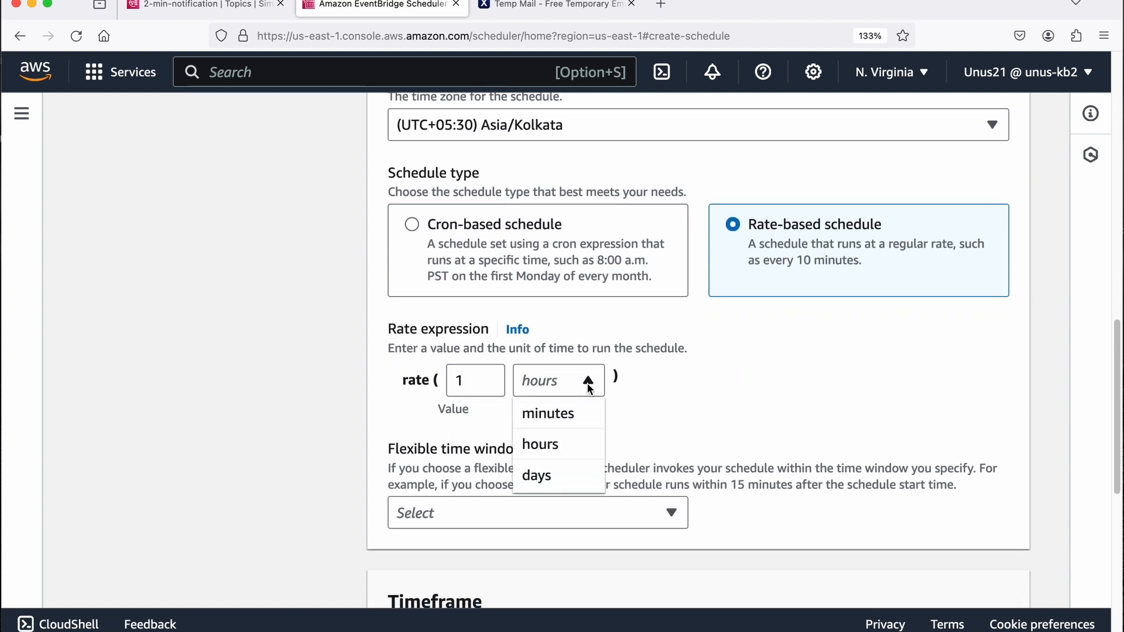
pyautogui.click(553, 413)
# - Set the flexible time window to Off, leave the start and end dates empty, and proceed to target selection
pyautogui.scroll(-2, 735, 402)
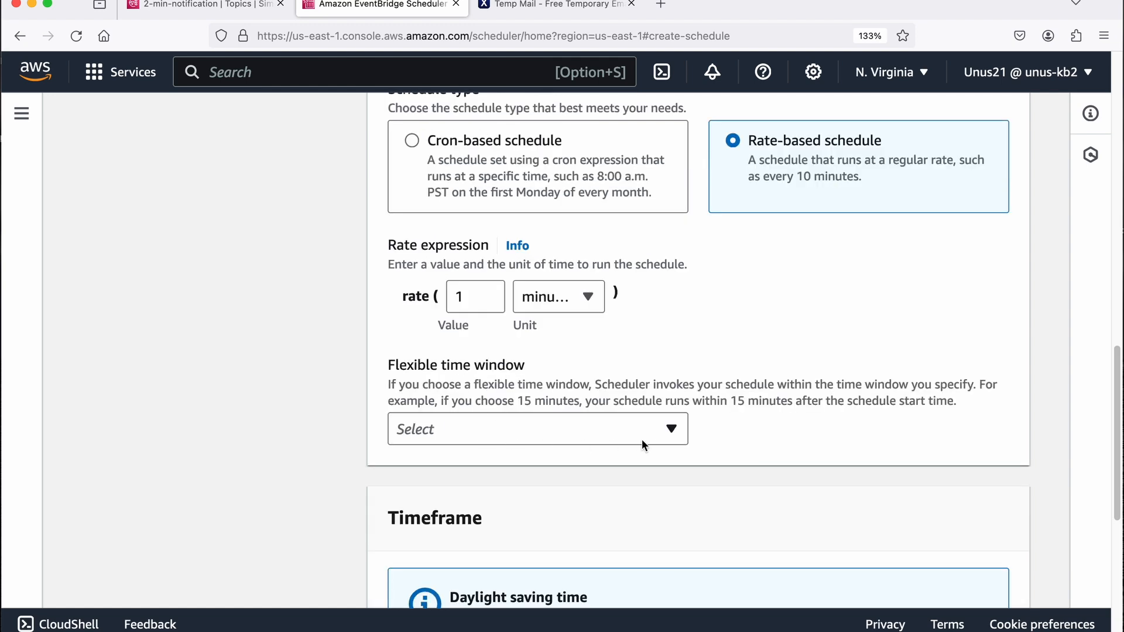
pyautogui.click(603, 425)
pyautogui.click(418, 177)
pyautogui.scroll(-1, 421, 358)
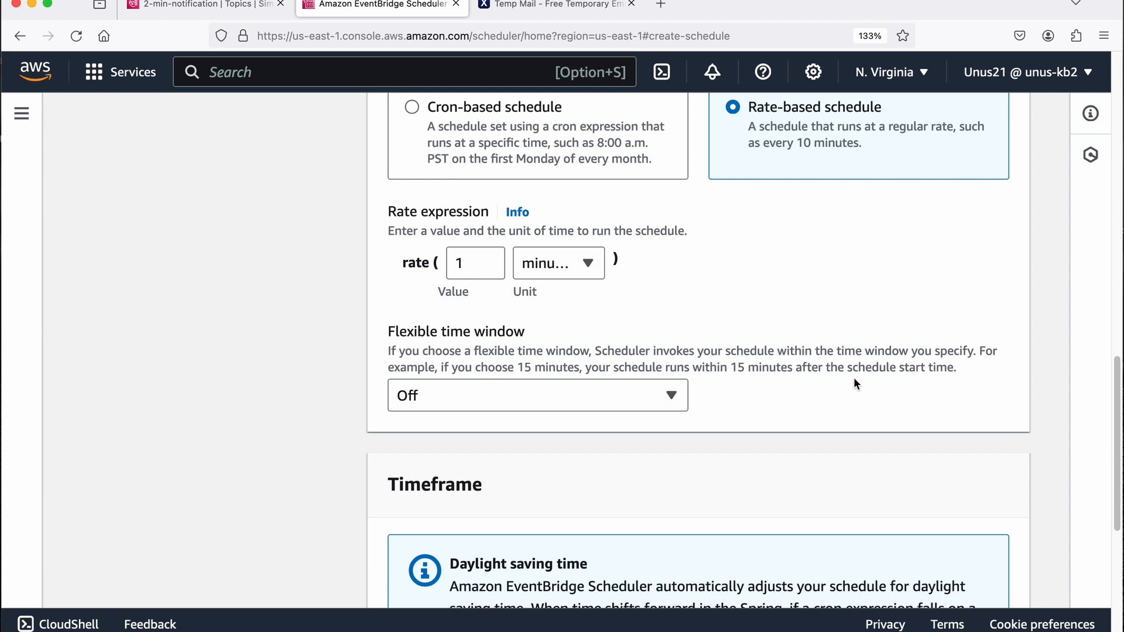
pyautogui.scroll(-5, 849, 375)
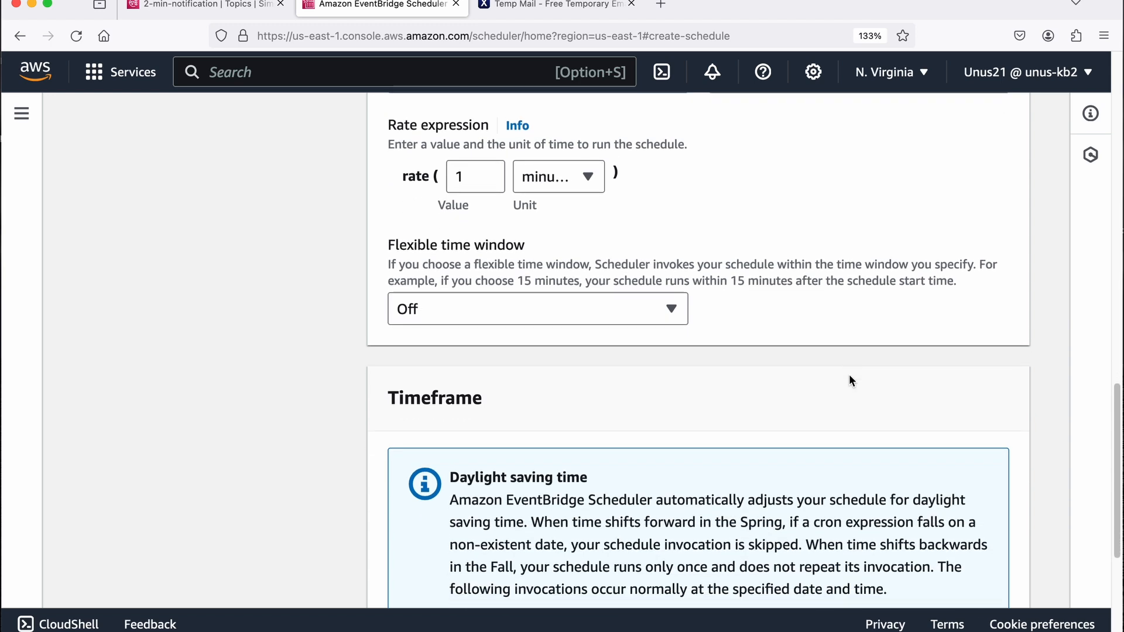
pyautogui.scroll(-4, 850, 375)
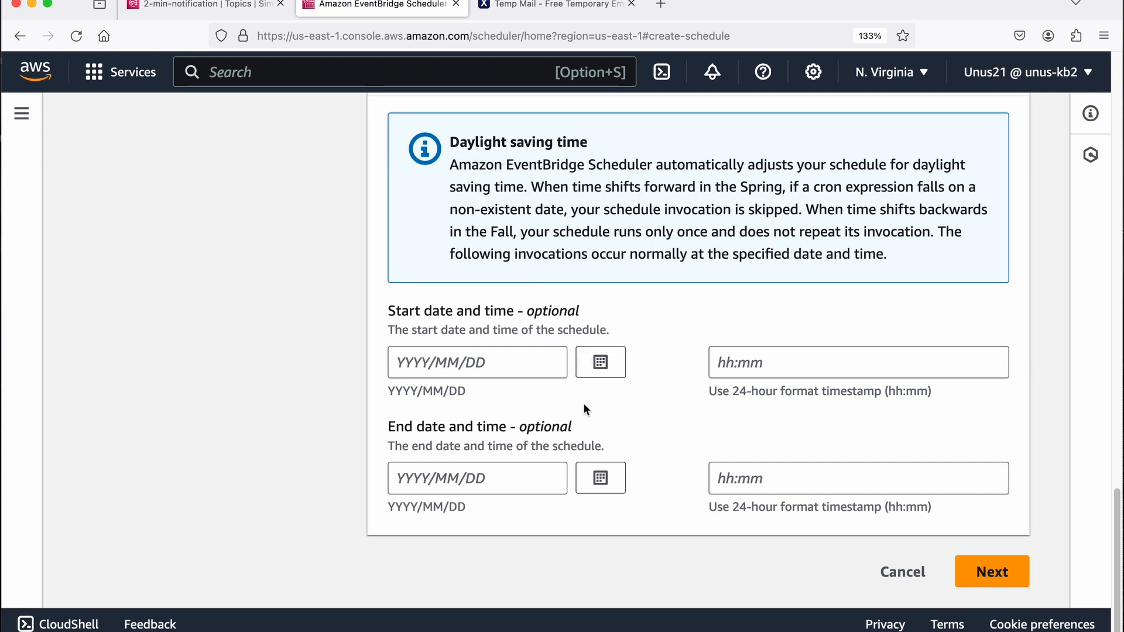
pyautogui.click(987, 567)
# - Select the Amazon SNS Publish templated target and choose the 2-min-notification topic
pyautogui.scroll(-3, 787, 410)
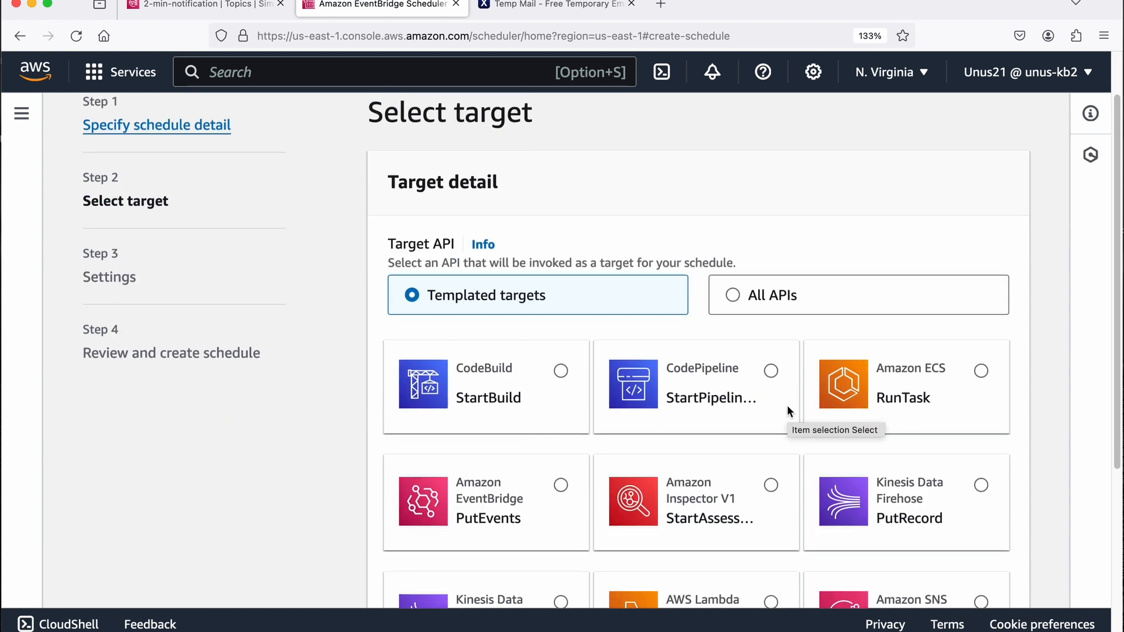
pyautogui.scroll(-3, 787, 405)
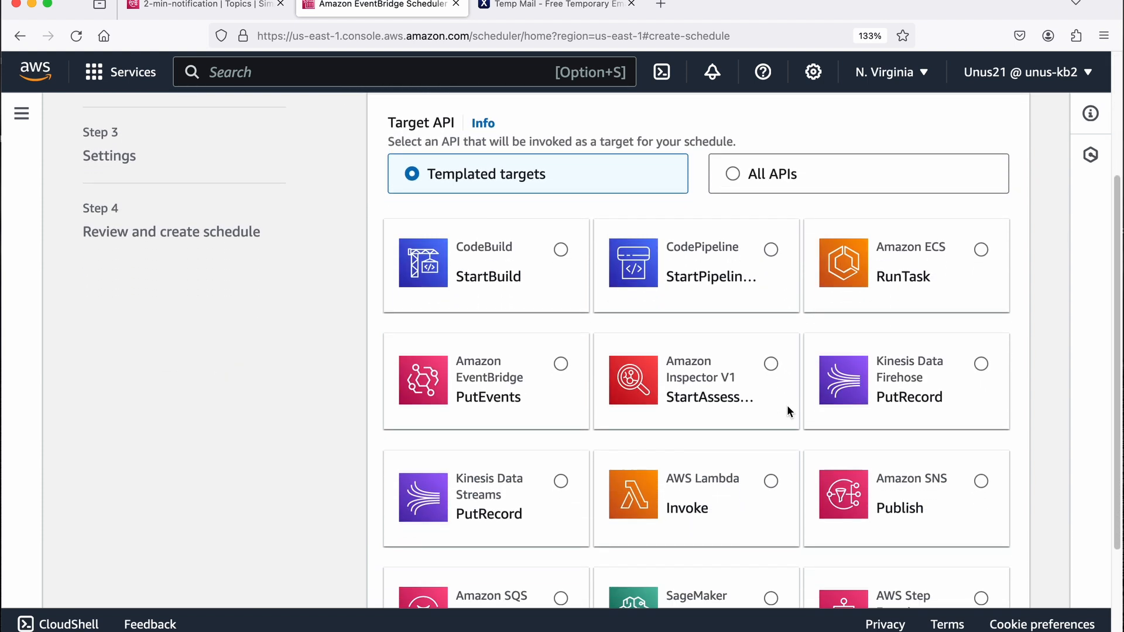
pyautogui.scroll(-4, 771, 414)
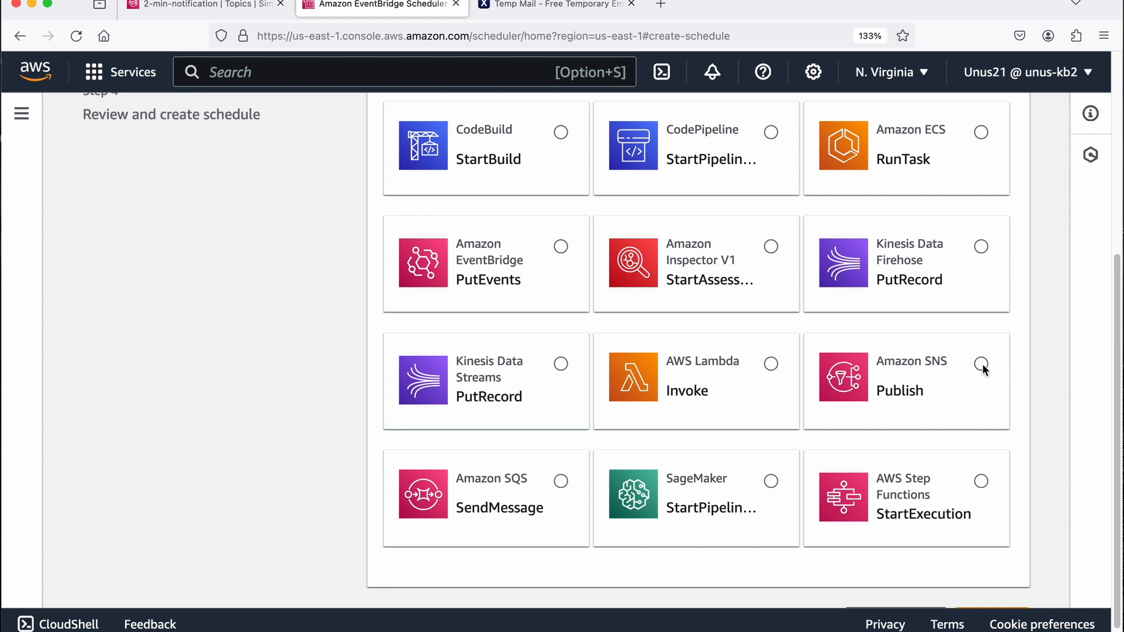
pyautogui.click(982, 365)
pyautogui.click(681, 210)
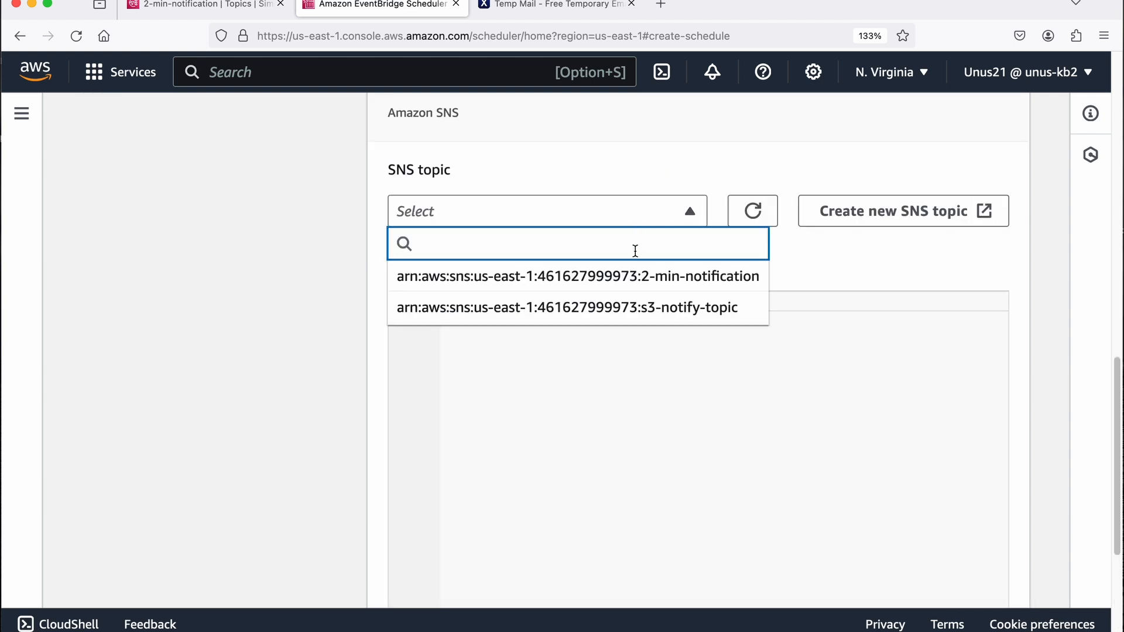
pyautogui.click(681, 283)
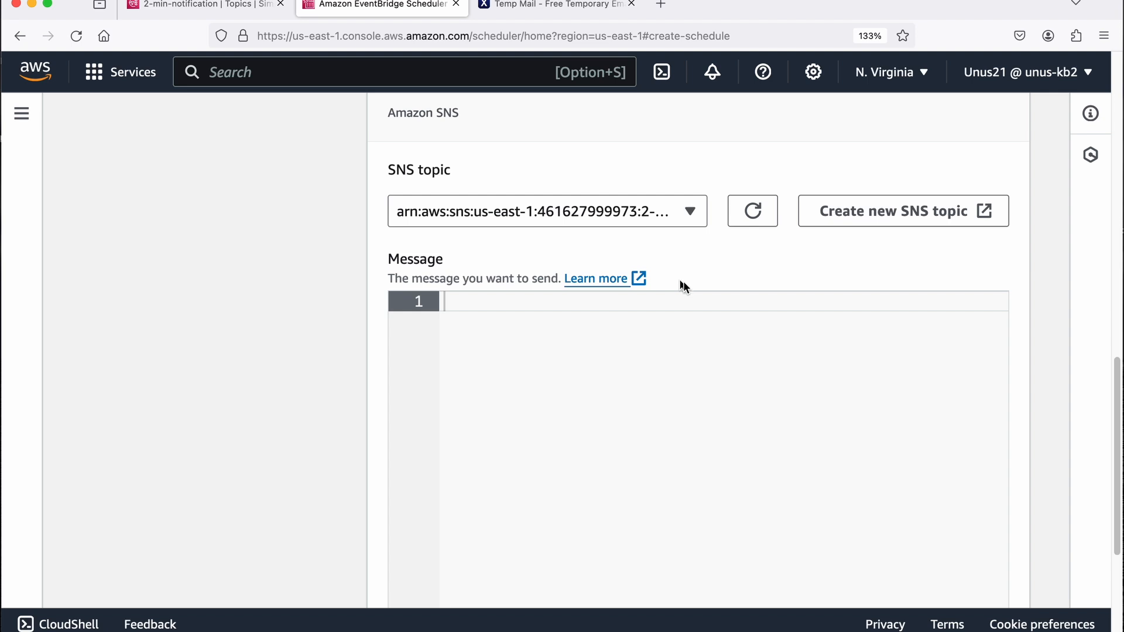
# - Enter the three-line message "Hello," / "this message is triggered from eventbridge." / "Regards," and proceed to the schedule settings
pyautogui.click(501, 308)
pyautogui.write('Hello,')
pyautogui.press('Return')
pyautogui.write('this mes')
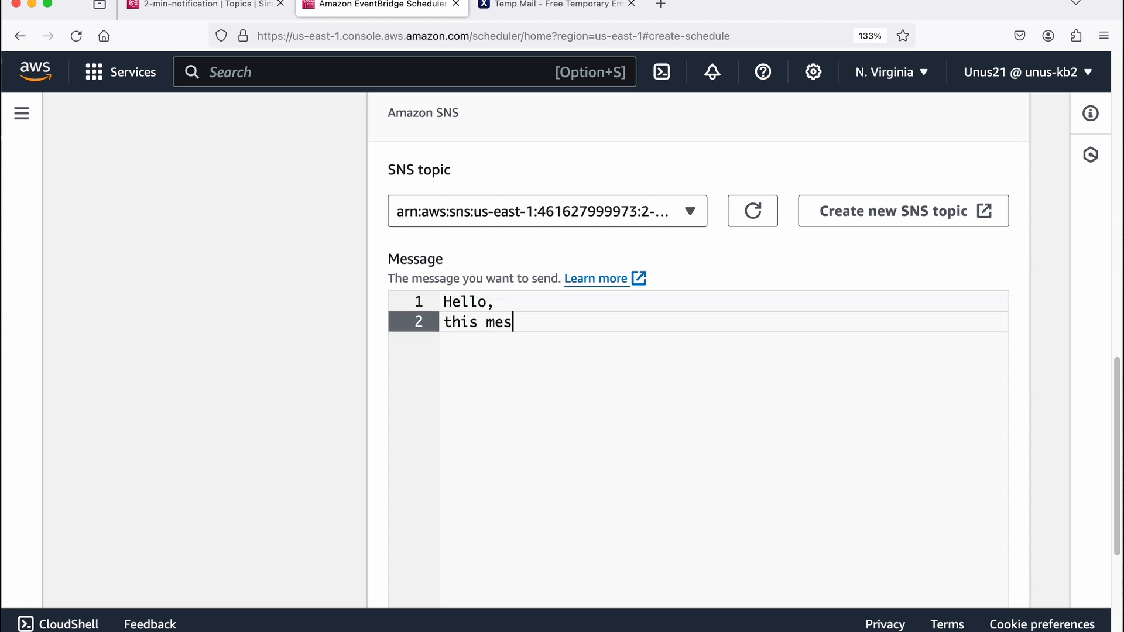
pyautogui.write('sage is triggere')
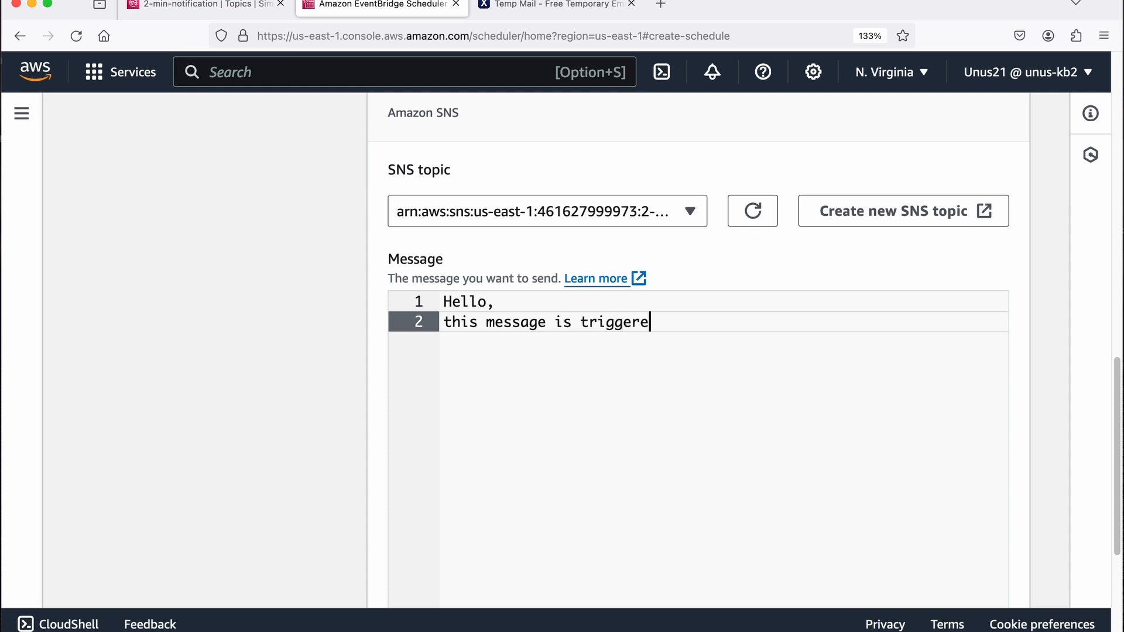
pyautogui.write('d from eventbridge.')
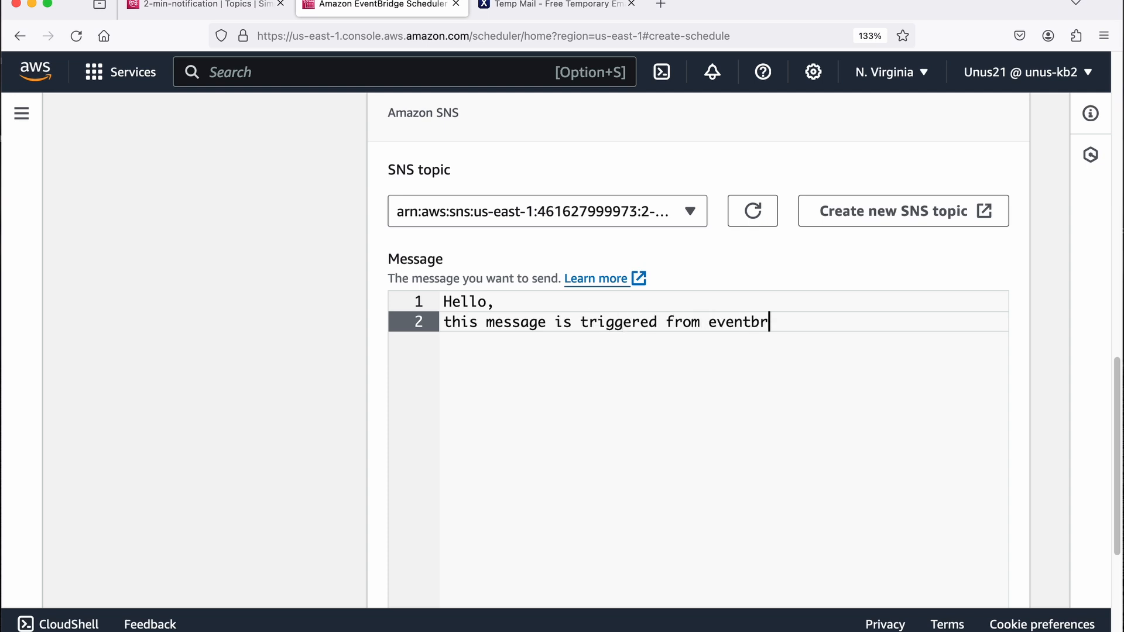
pyautogui.press('Return')
pyautogui.write('Regards,')
pyautogui.scroll(-5, 697, 352)
pyautogui.scroll(-2, 929, 410)
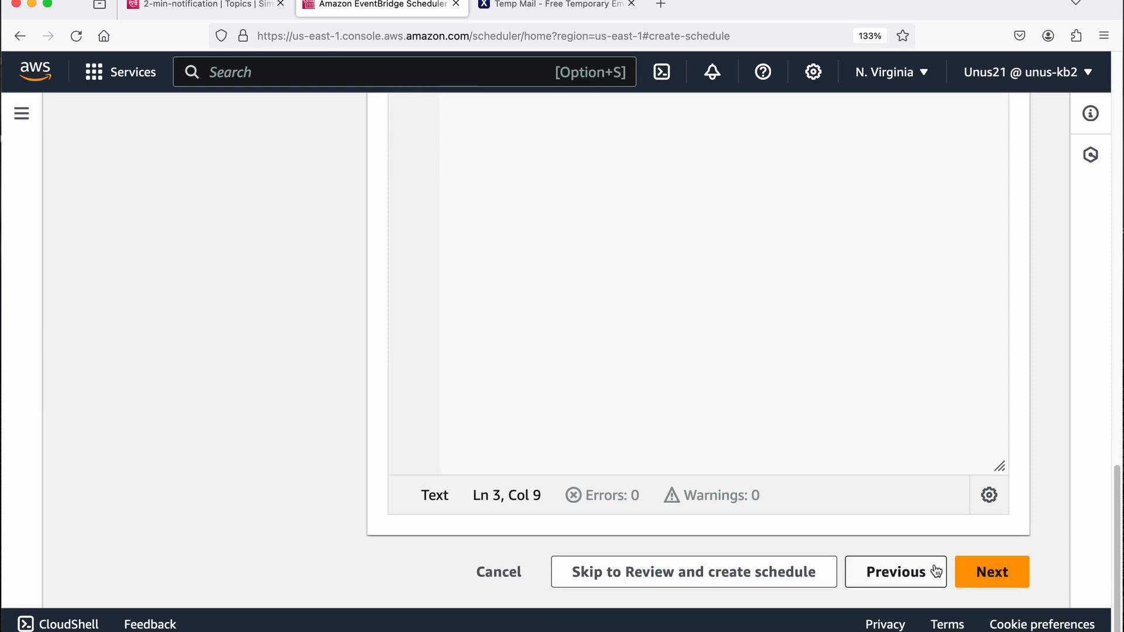
pyautogui.click(992, 591)
# - Keep the default retry, dead-letter queue and encryption settings with a new execution role, and proceed to the review
pyautogui.scroll(-10, 644, 328)
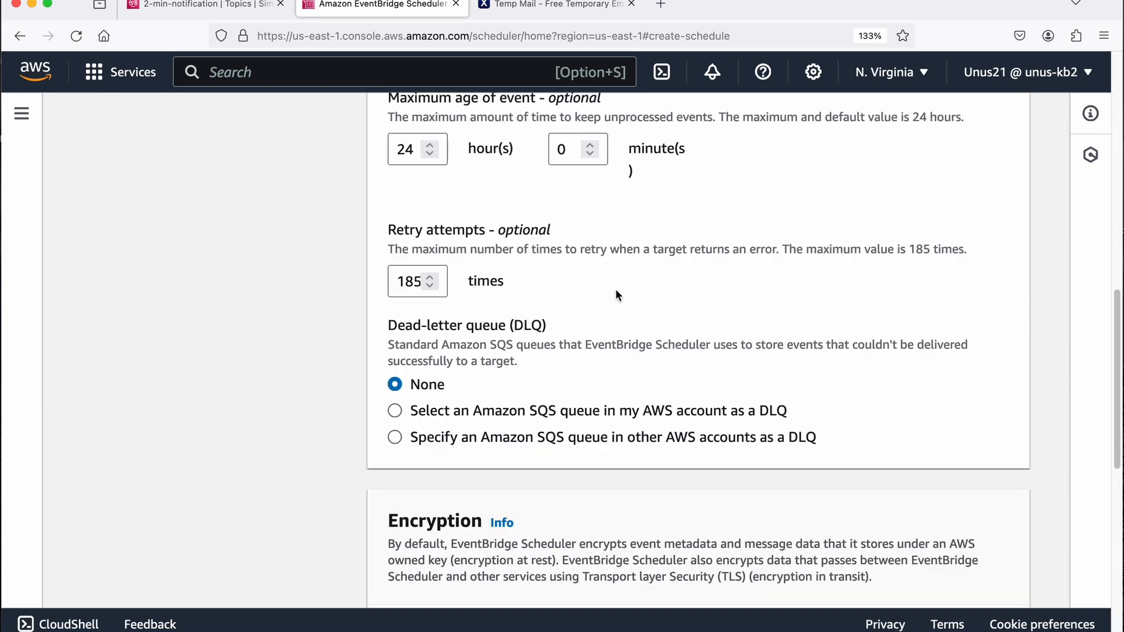
pyautogui.scroll(-3, 616, 289)
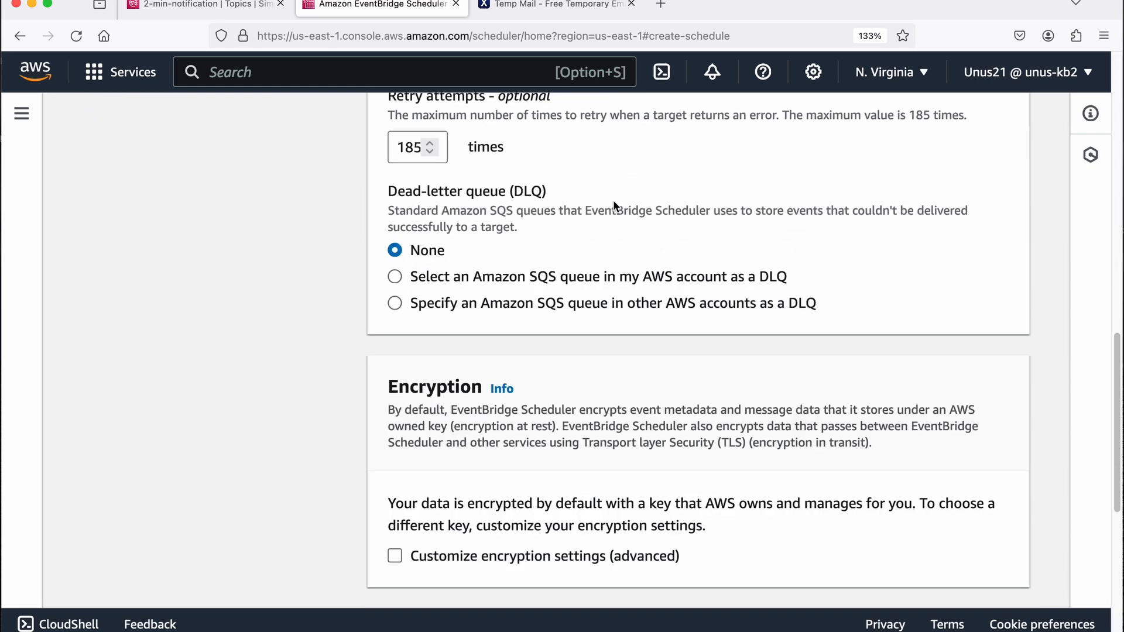
pyautogui.scroll(-8, 654, 318)
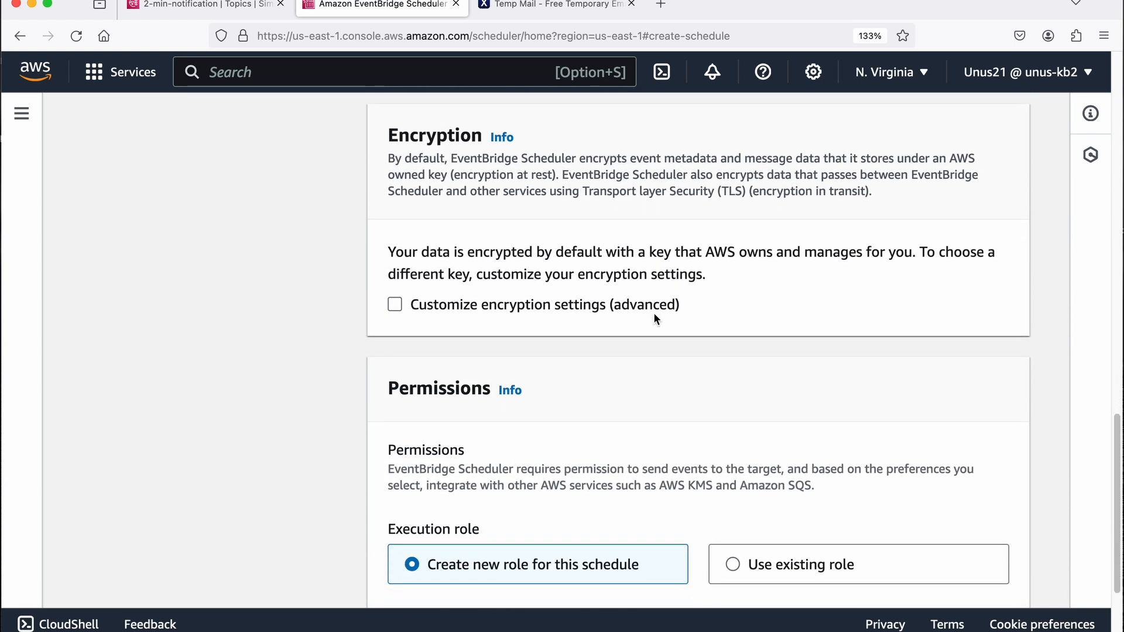
pyautogui.scroll(-3, 654, 318)
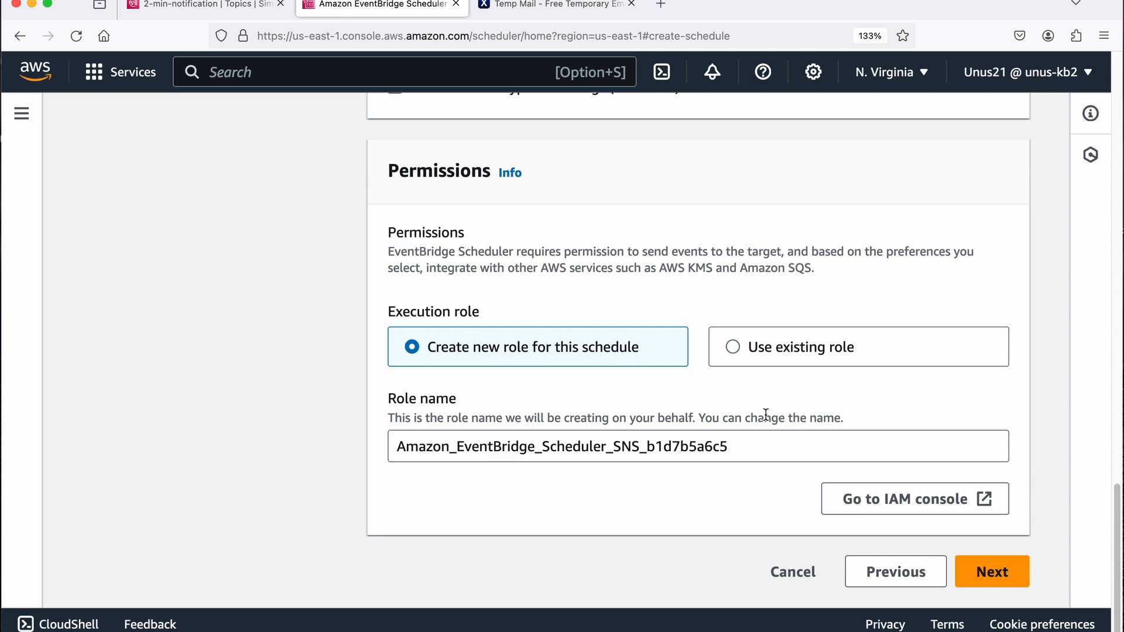
pyautogui.click(987, 572)
# - Review the schedule and target configuration, and create the 2-min-event schedule
pyautogui.scroll(-1, 801, 415)
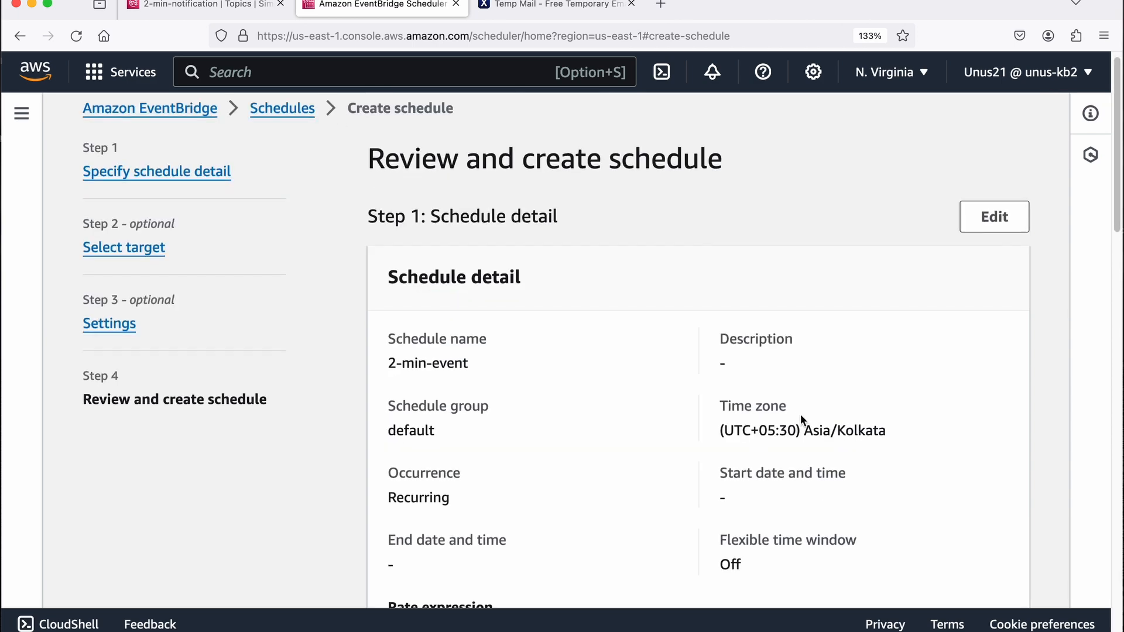
pyautogui.scroll(-2, 801, 416)
pyautogui.scroll(-10, 800, 417)
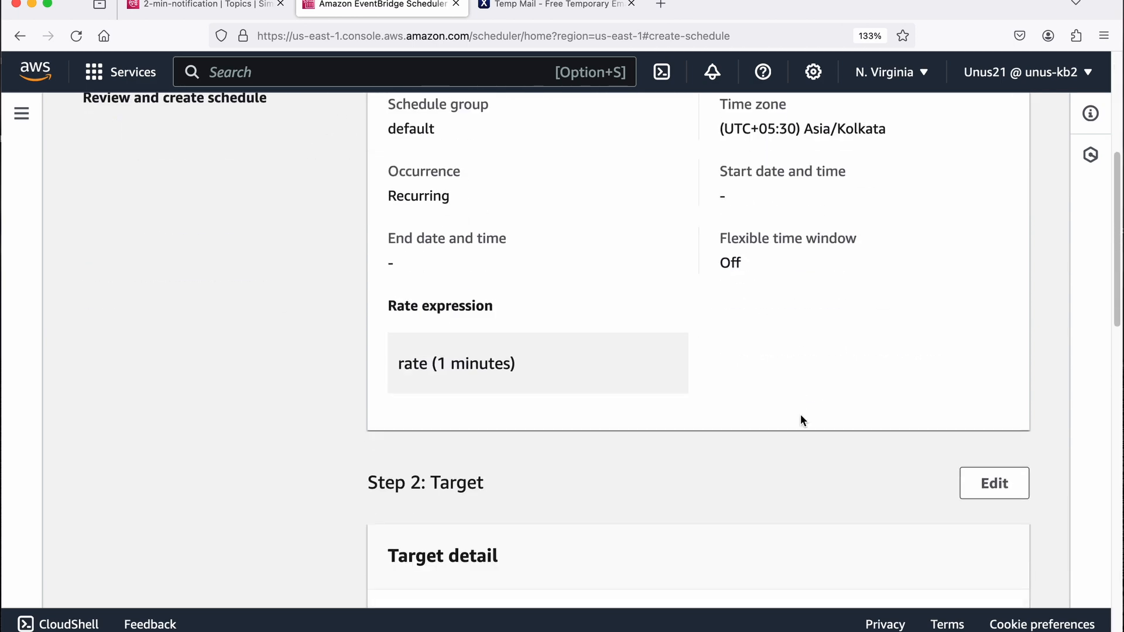
pyautogui.click(935, 574)
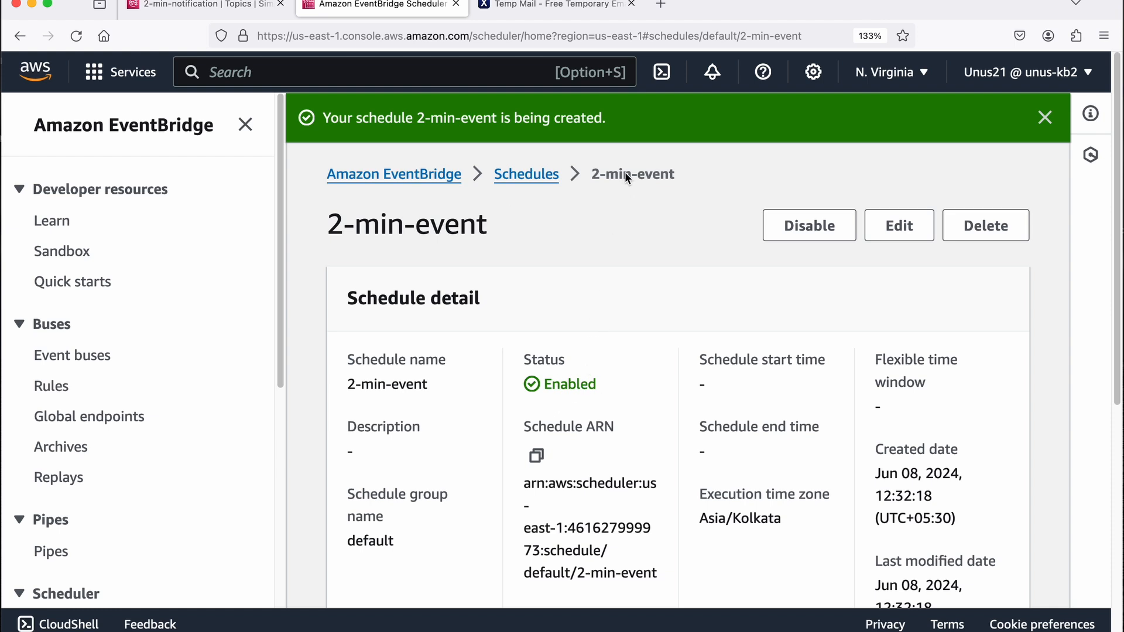
# - Examine the 2-min-event schedule's details and fixed rate on its overview page
pyautogui.scroll(-5, 613, 245)
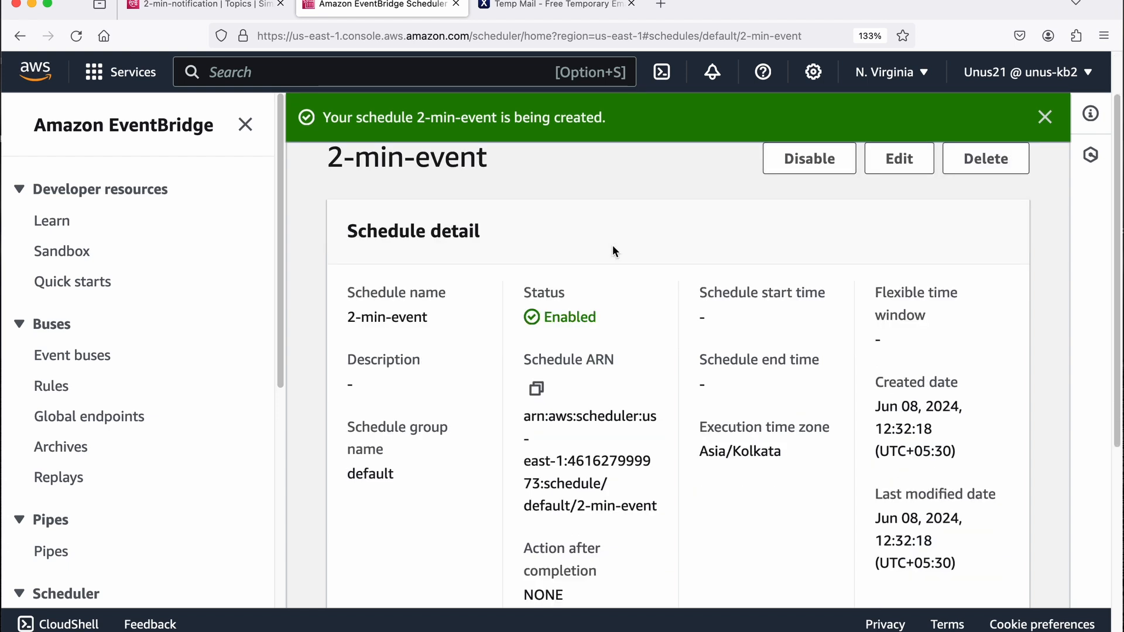
pyautogui.scroll(-6, 673, 399)
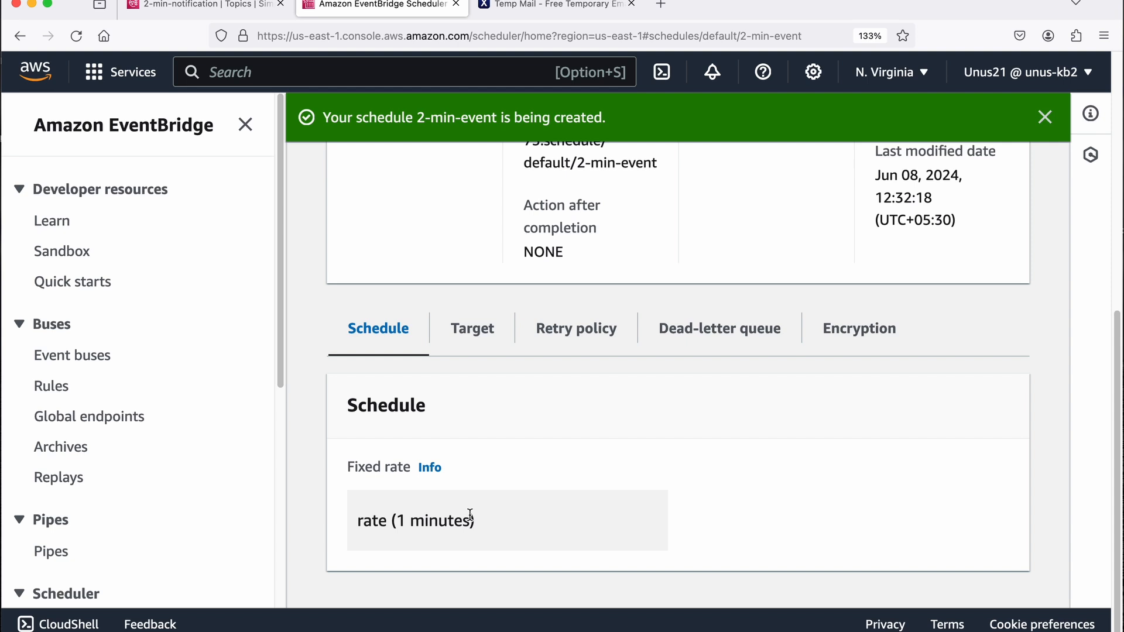
pyautogui.scroll(4, 500, 507)
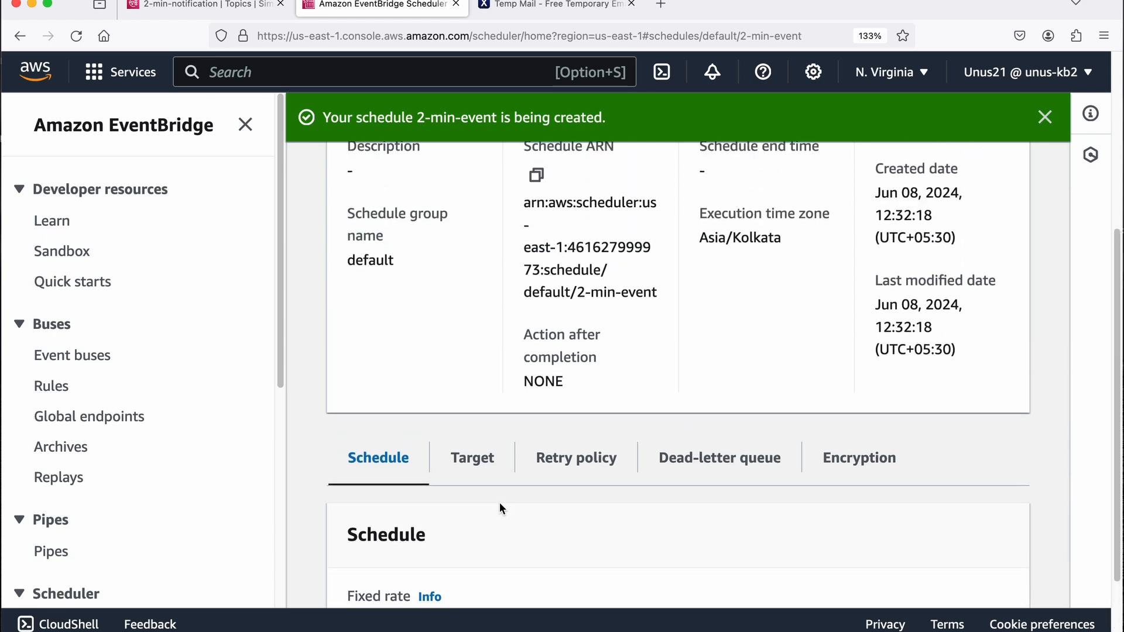
# - Switch to the Temp Mail inbox, refresh it, and open and read the AWS Notification Message
pyautogui.click(550, 9)
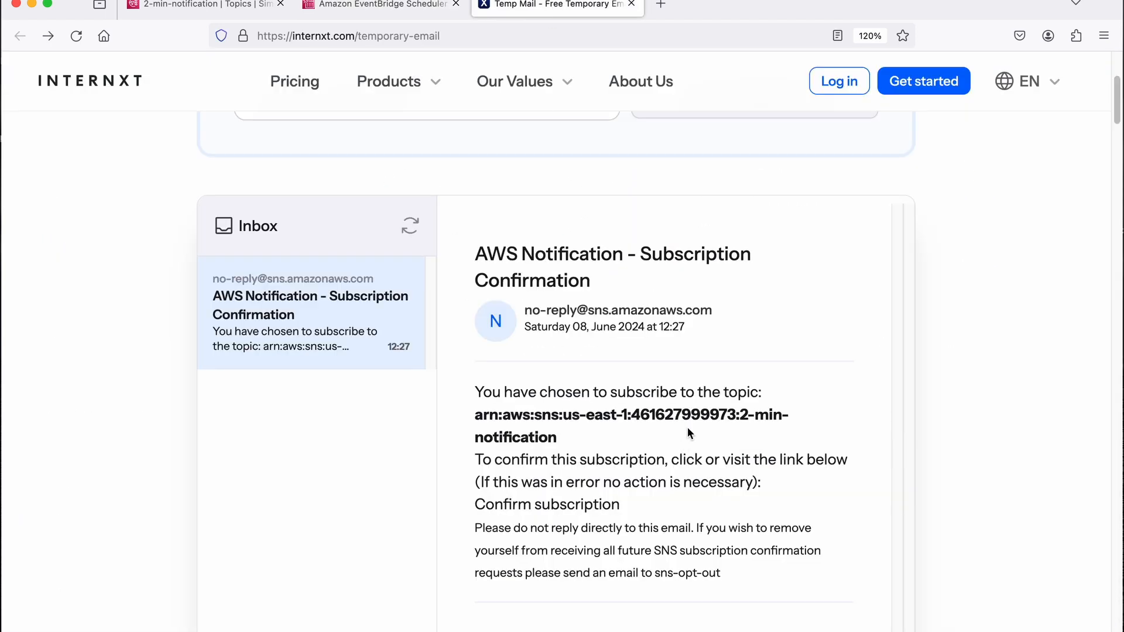
pyautogui.click(412, 233)
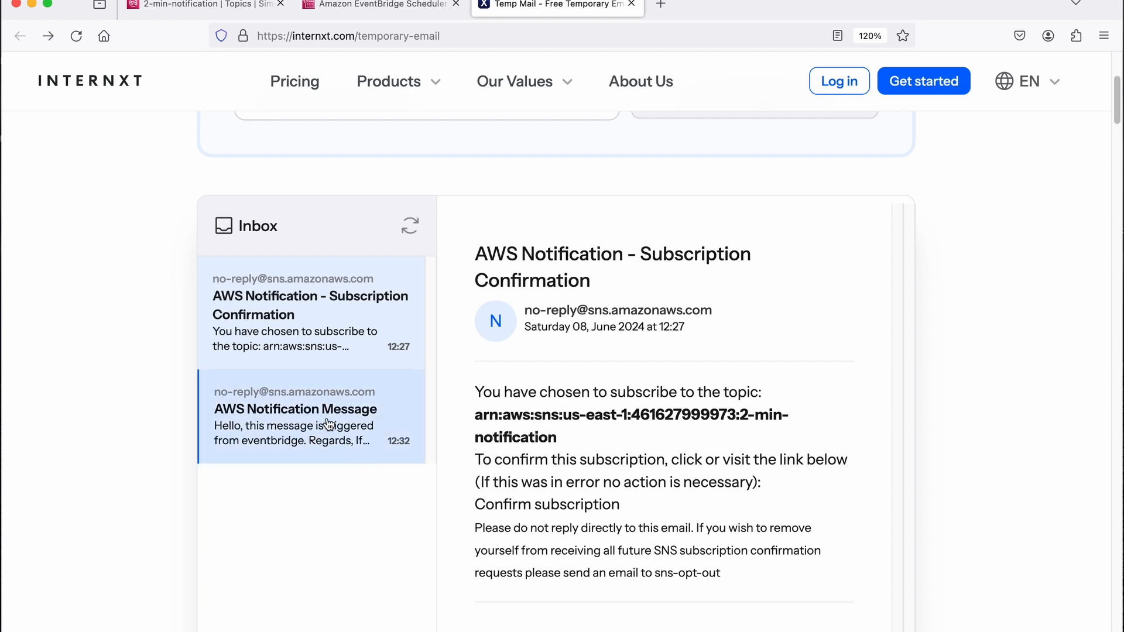
pyautogui.click(315, 438)
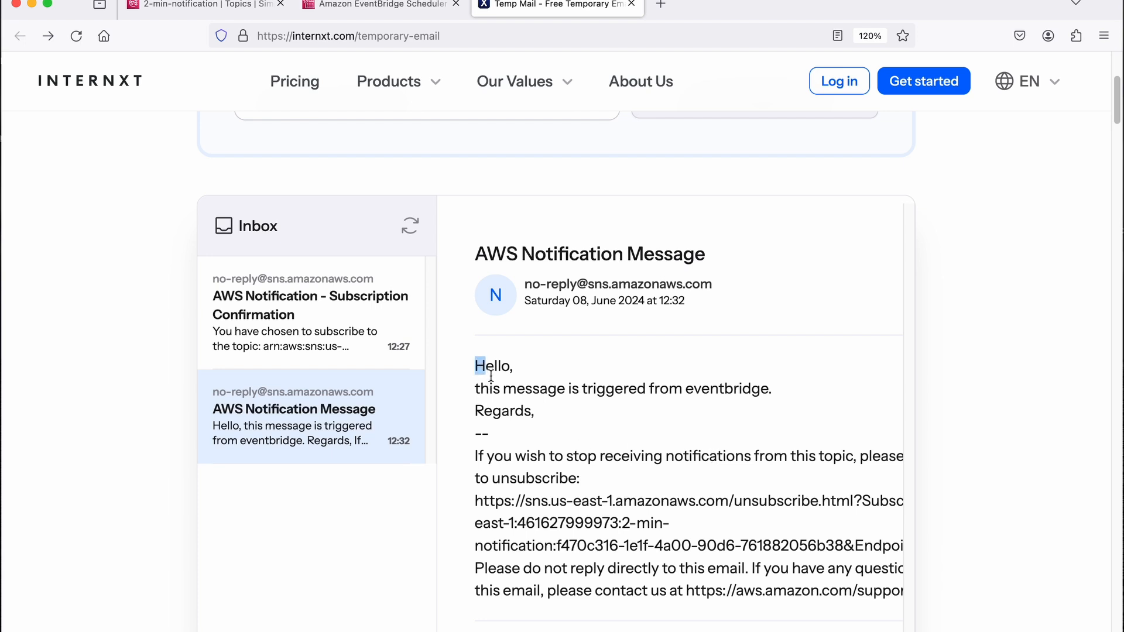
pyautogui.moveTo(482, 368); pyautogui.dragTo(549, 417)
pyautogui.click(663, 409)
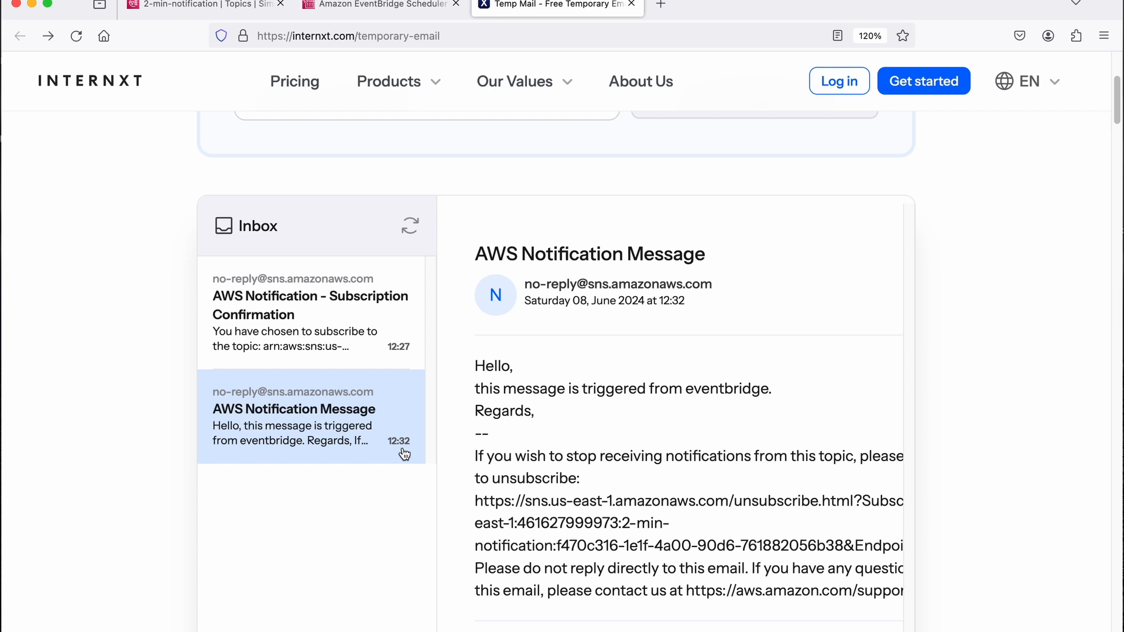
# - Refresh the inbox again and compare the newest AWS Notification Message with the previous one, ending on the newest
pyautogui.click(410, 225)
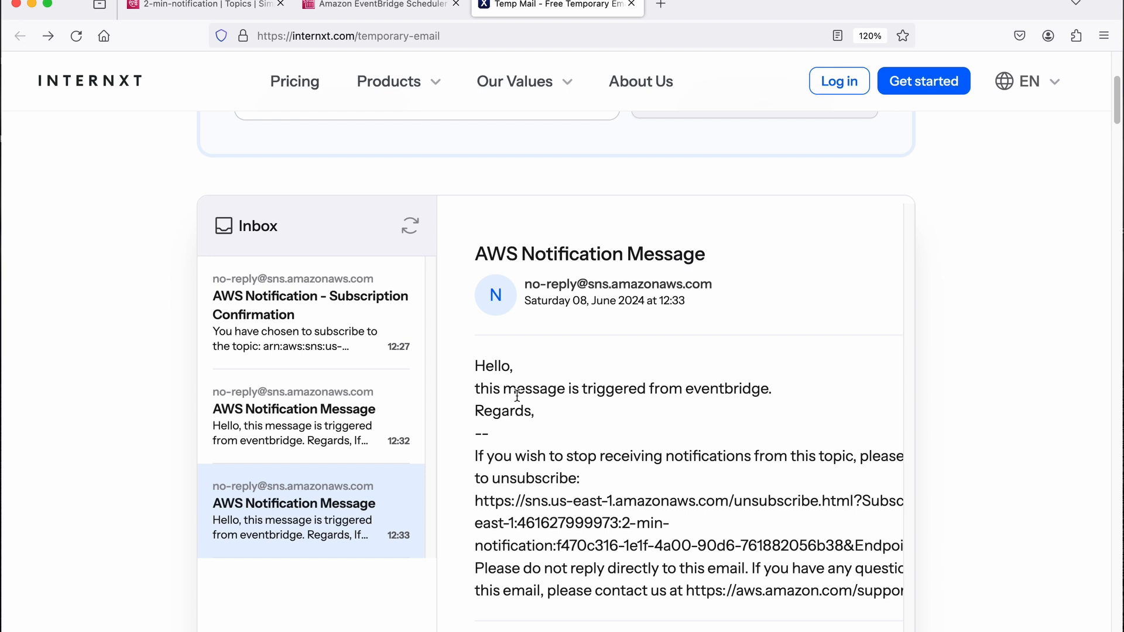
pyautogui.moveTo(485, 366); pyautogui.dragTo(561, 421)
pyautogui.click(608, 408)
pyautogui.click(403, 431)
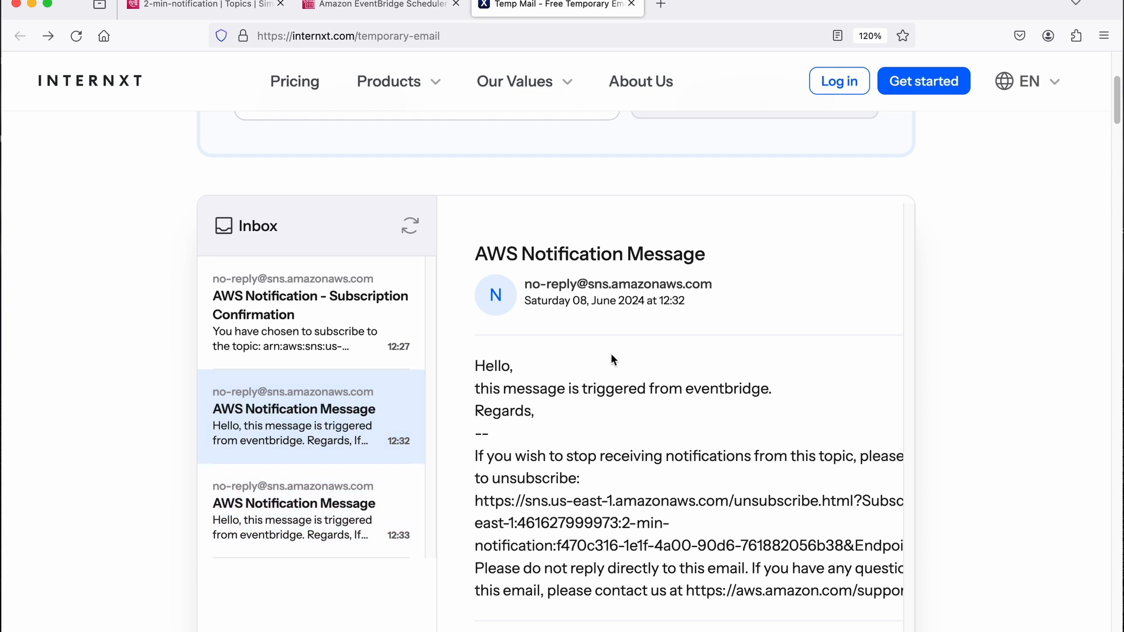
pyautogui.click(321, 525)
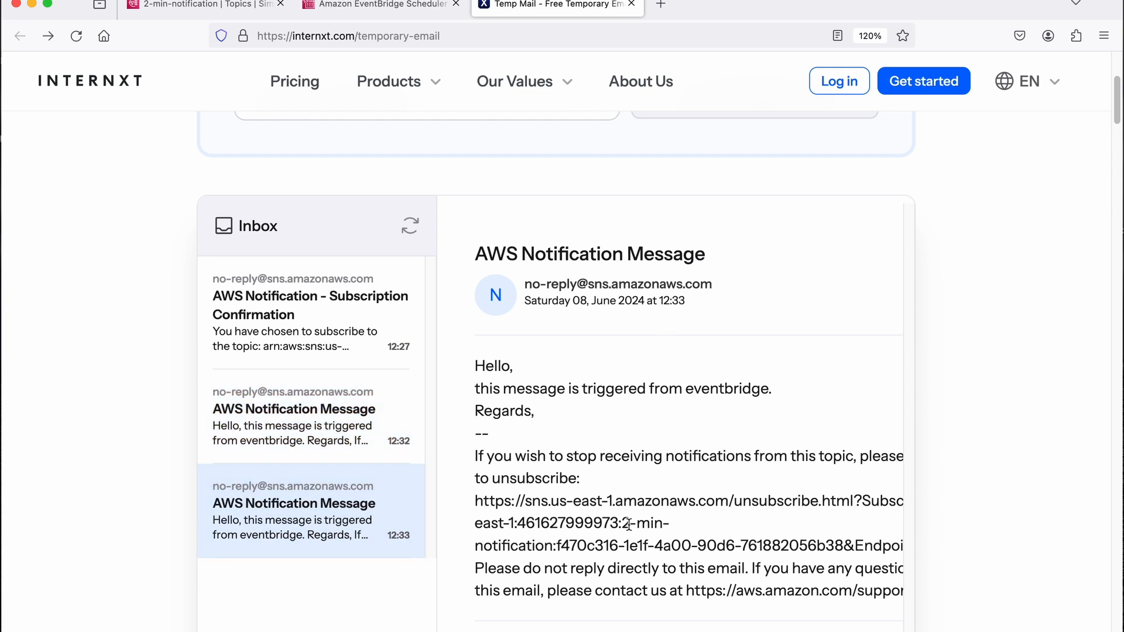